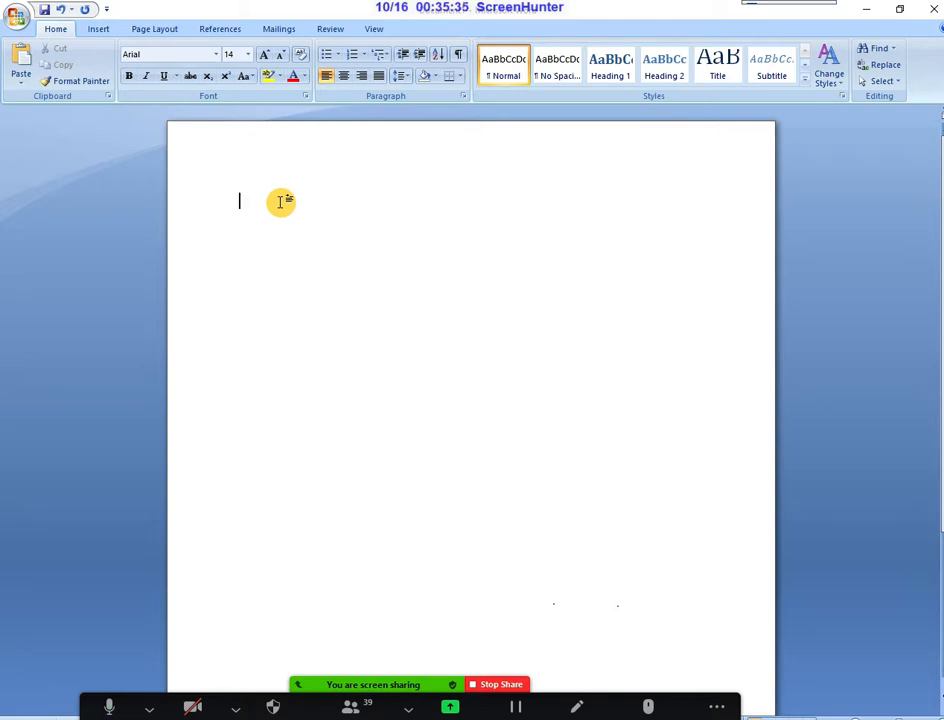
# Type 'To,' at the top, leave blank lines, then add the subject 'Sub: Birthday Celebration - reg'.
pyautogui.doubleClick(281, 202)
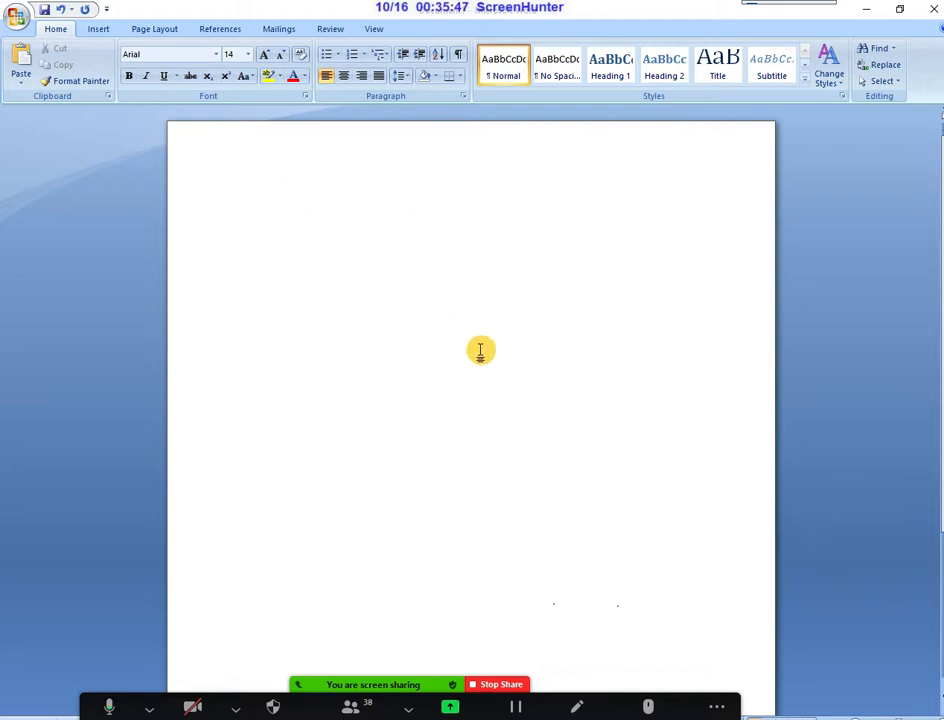
pyautogui.write('T')
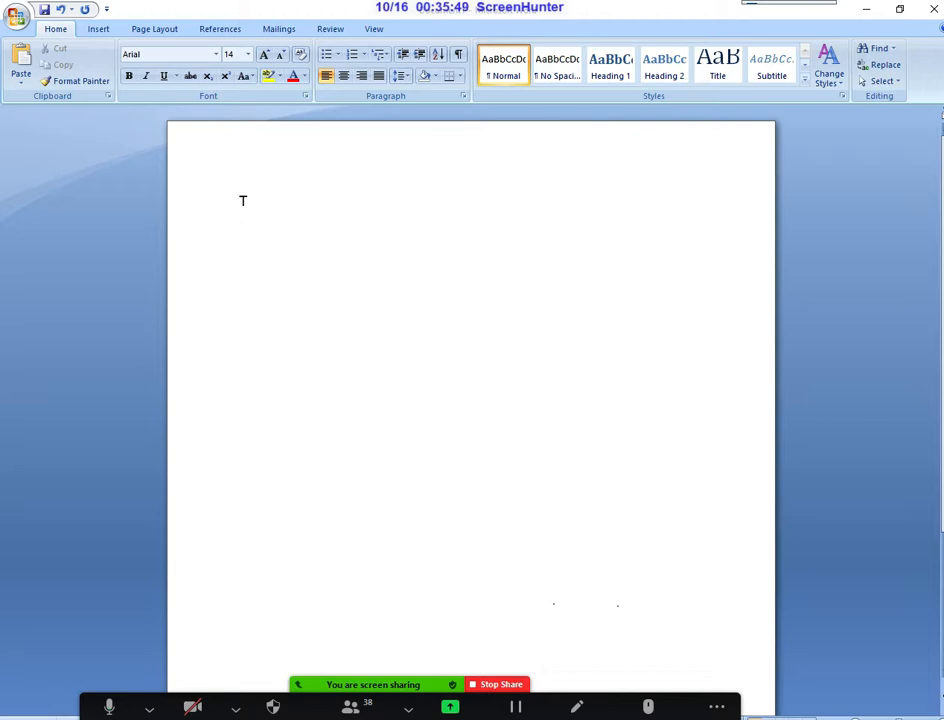
pyautogui.write('o,')
pyautogui.press('Return')
pyautogui.press('Return')
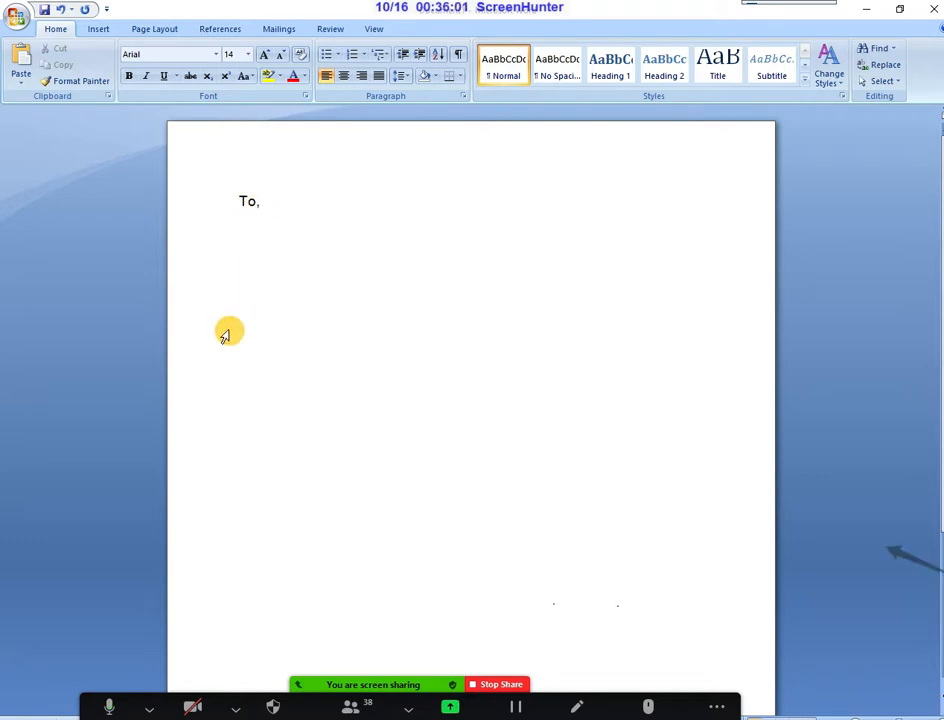
pyautogui.press('Return')
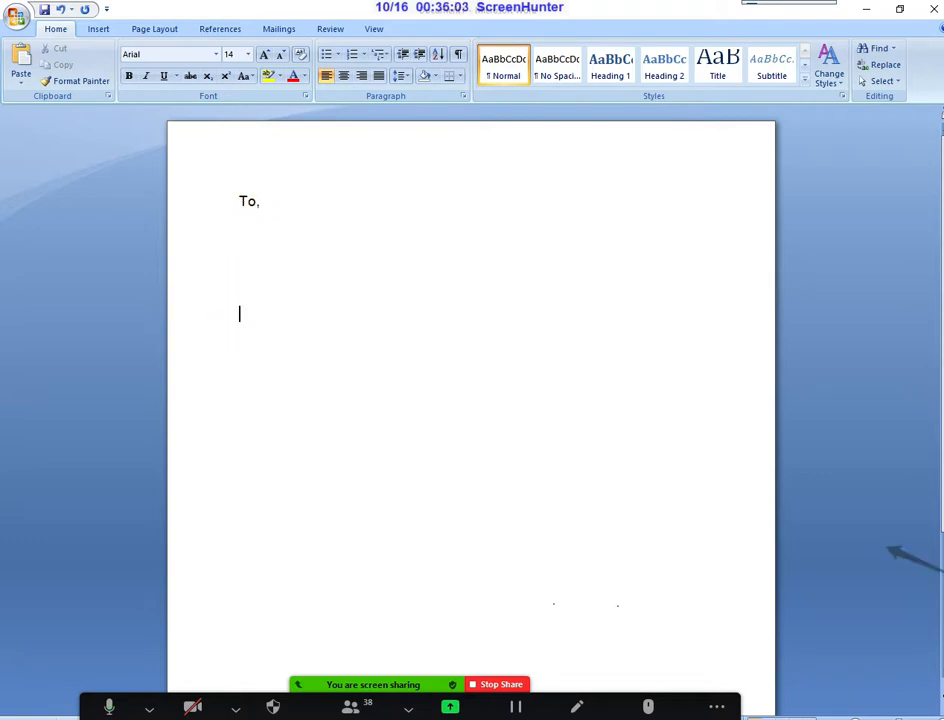
pyautogui.write('Sub:')
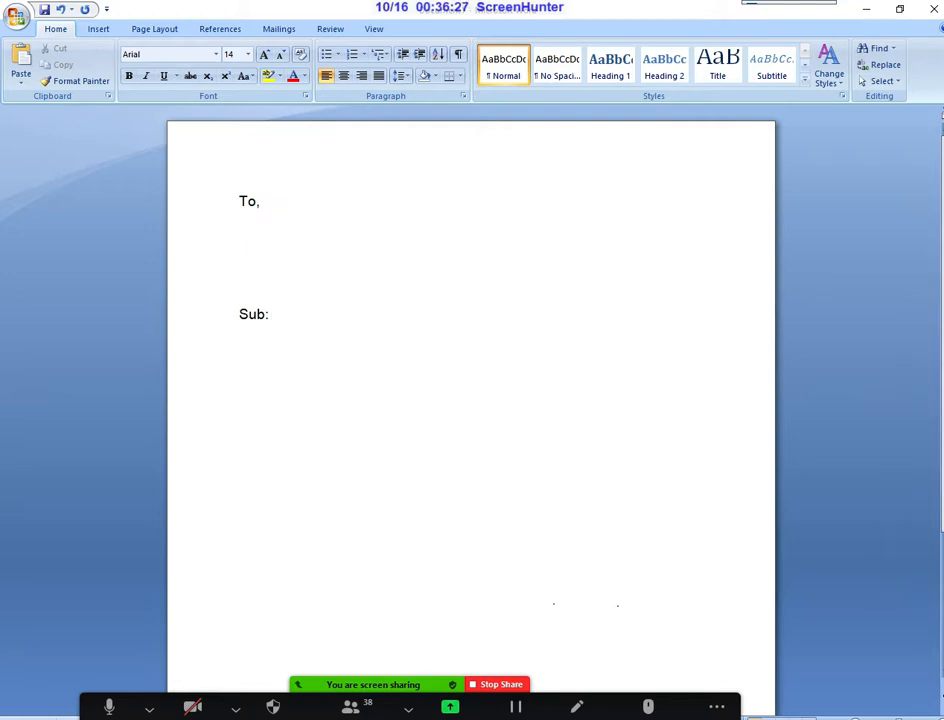
pyautogui.write('Birthday Celebr')
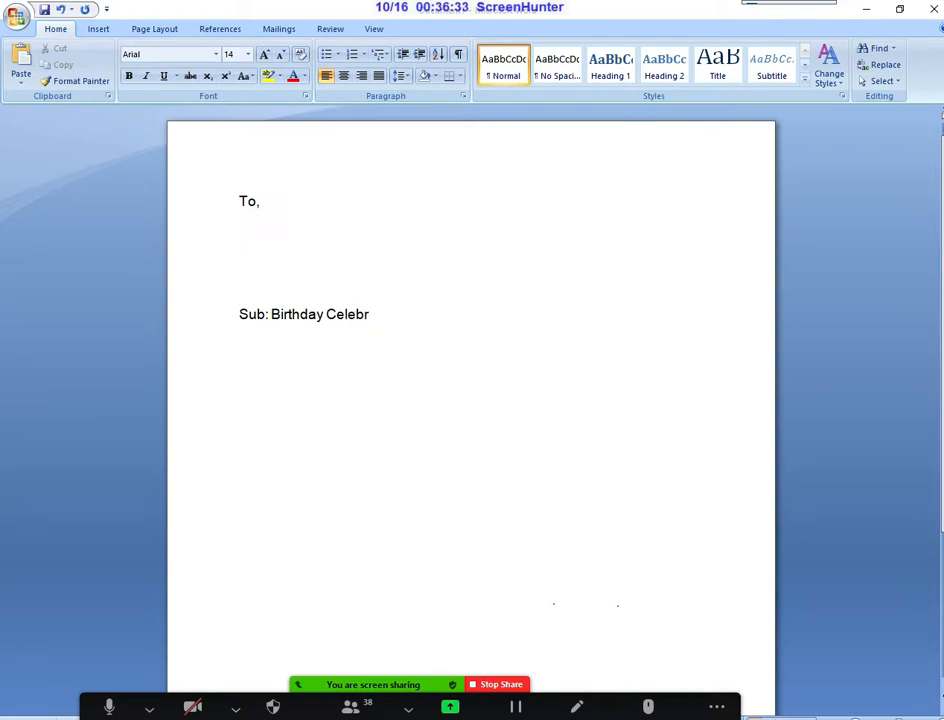
pyautogui.write('ation  - reg')
pyautogui.press('Return')
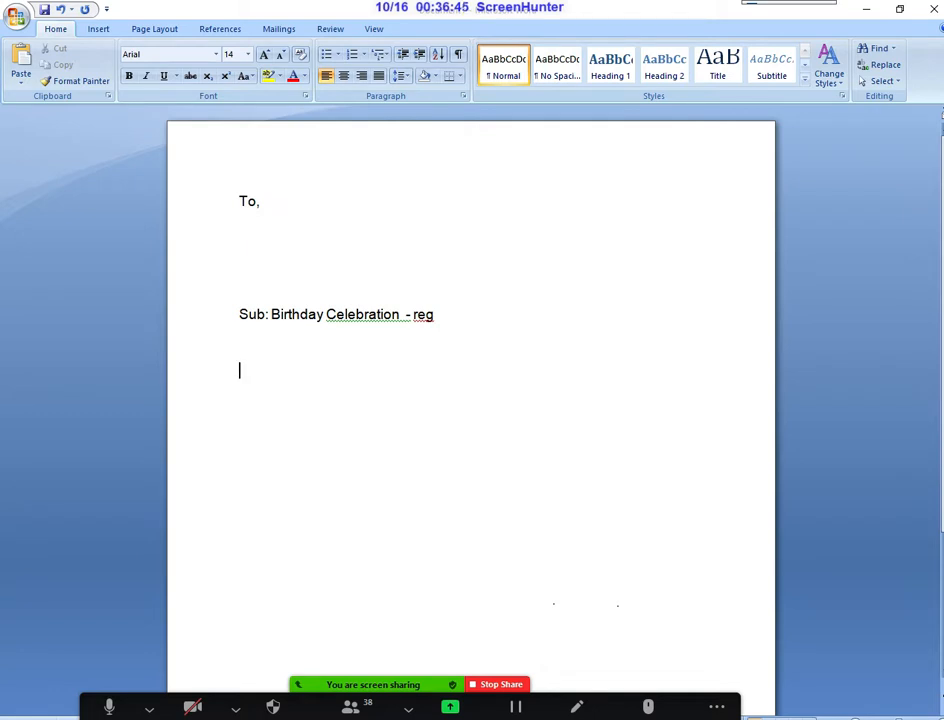
# Add the greeting 'Dear Friend,' below the subject line.
pyautogui.write('Dear Friendm,')
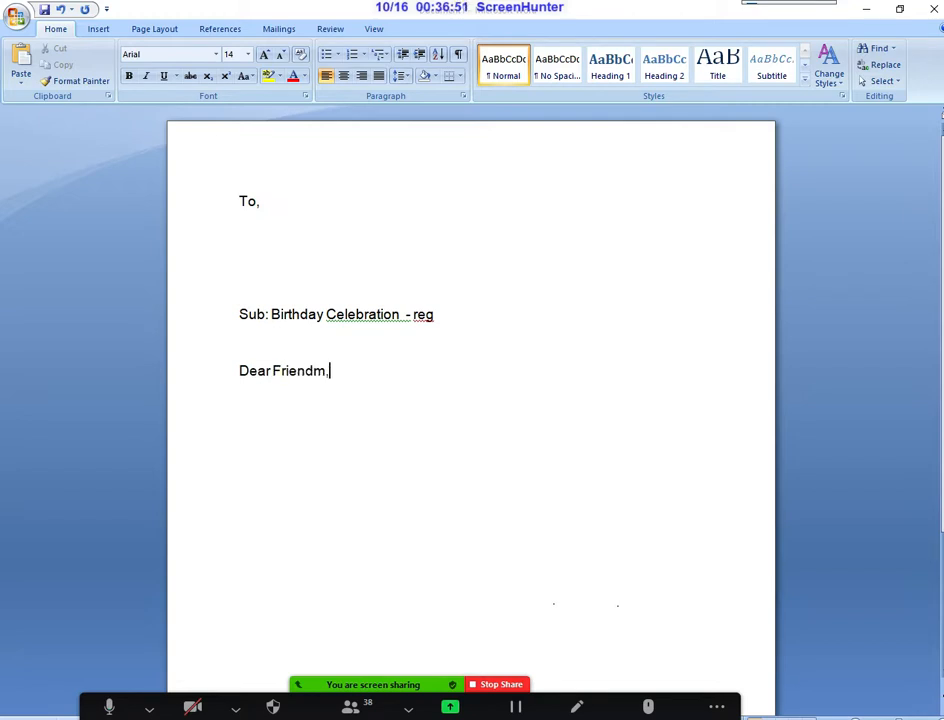
pyautogui.press('BackSpace')
pyautogui.press('BackSpace')
pyautogui.press('Return')
# Write the indented sentence 'I am celebrating my birthday on 25th October 2020 at 07:00'.
pyautogui.press('Tab')
pyautogui.write('I am cleb')
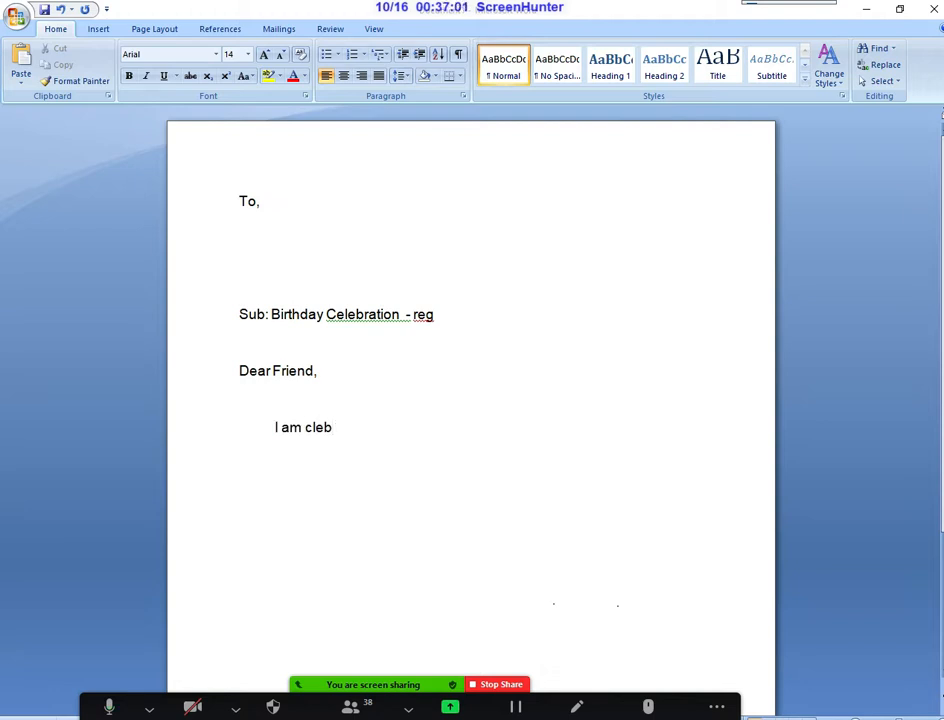
pyautogui.press('BackSpace')
pyautogui.press('BackSpace')
pyautogui.press('BackSpace')
pyautogui.write('elebration')
pyautogui.press('BackSpace')
pyautogui.press('BackSpace')
pyautogui.write('ng ')
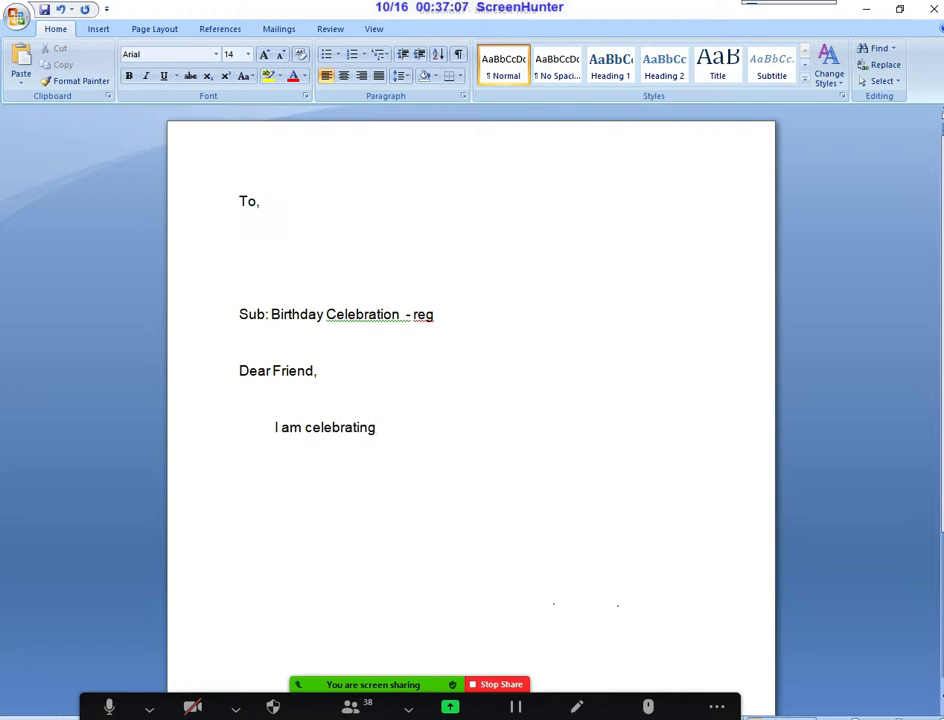
pyautogui.write('my birthday')
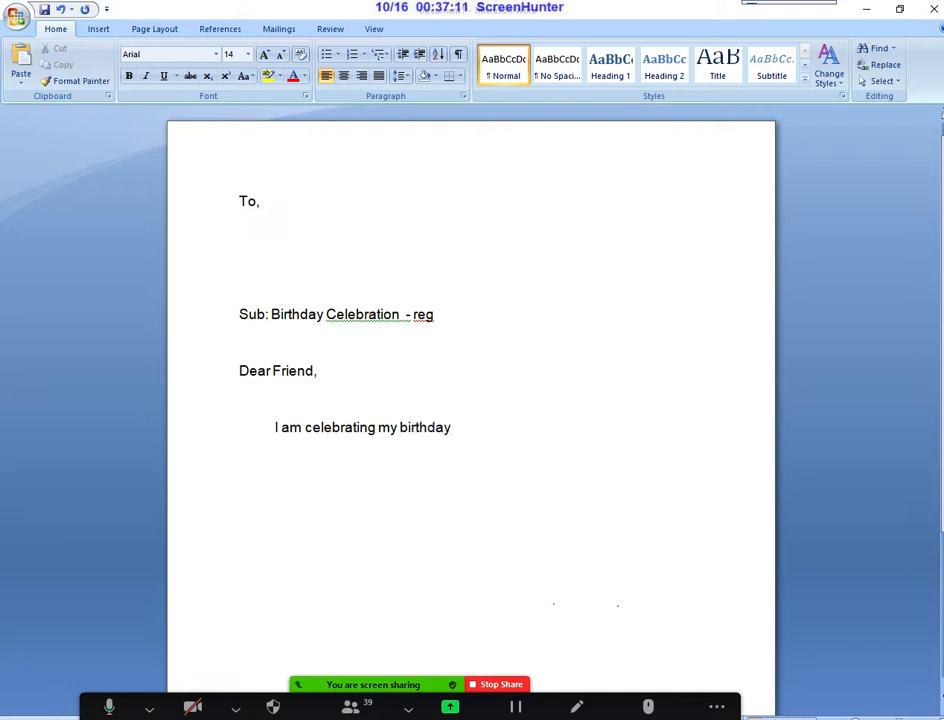
pyautogui.write(' on')
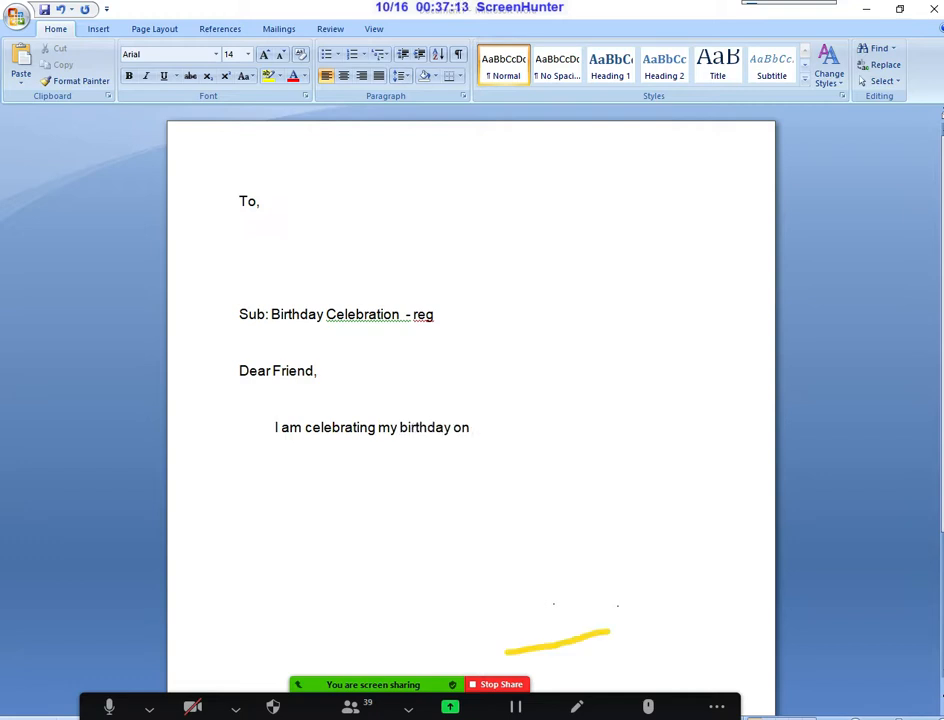
pyautogui.write(' 25th ')
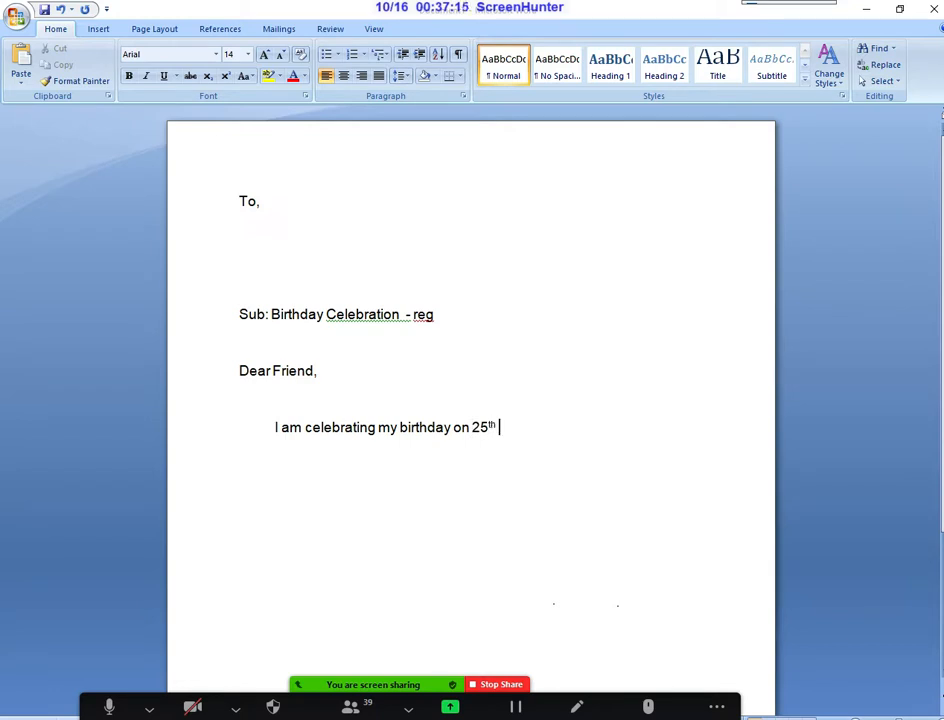
pyautogui.write('October 2')
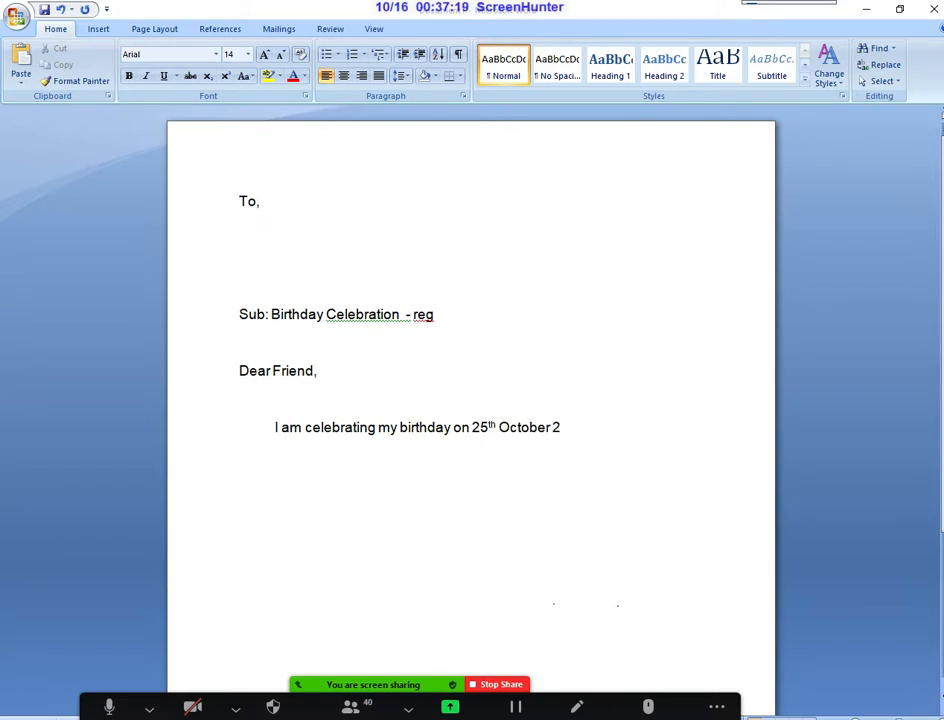
pyautogui.write('020 at 07:00')
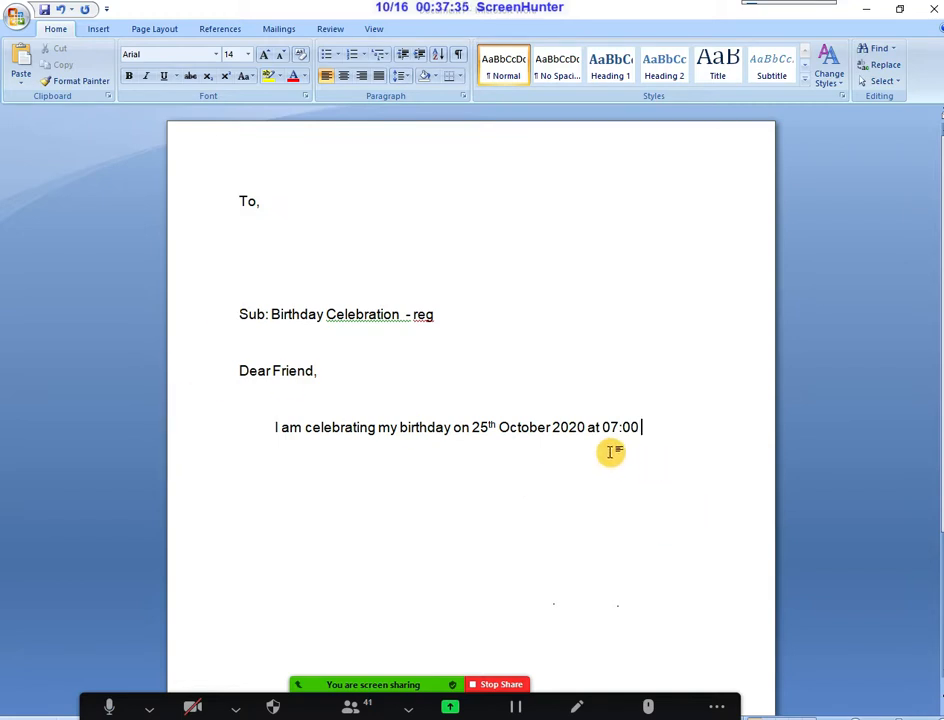
# Insert 'in the evening' before 'at 07:00' and append 'PM sharp at my residence.'.
pyautogui.click(590, 428)
pyautogui.write('in ')
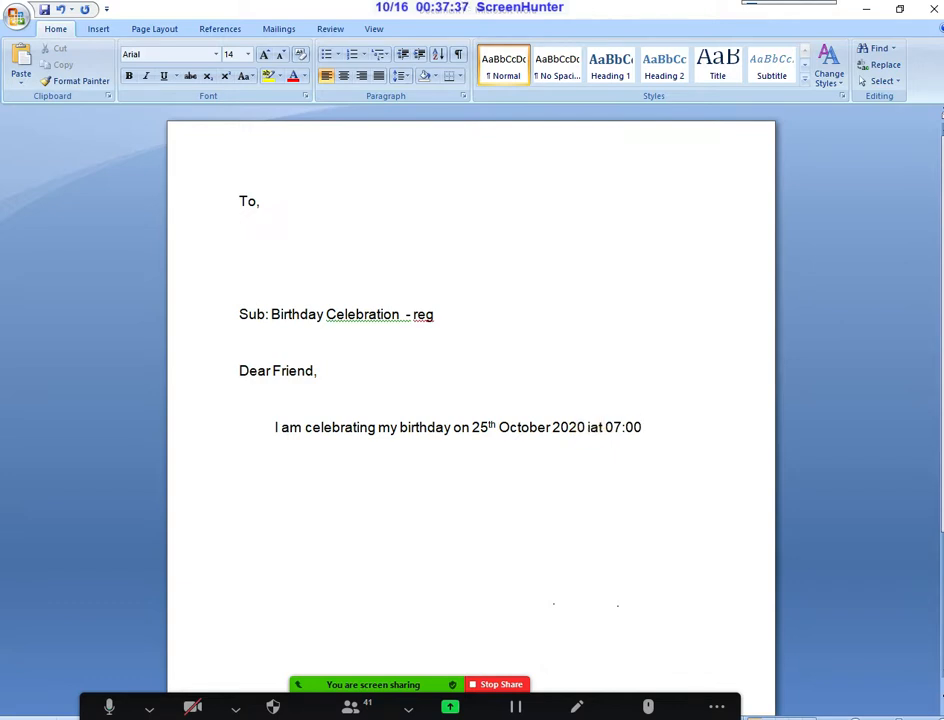
pyautogui.write('the ')
pyautogui.write('evenin')
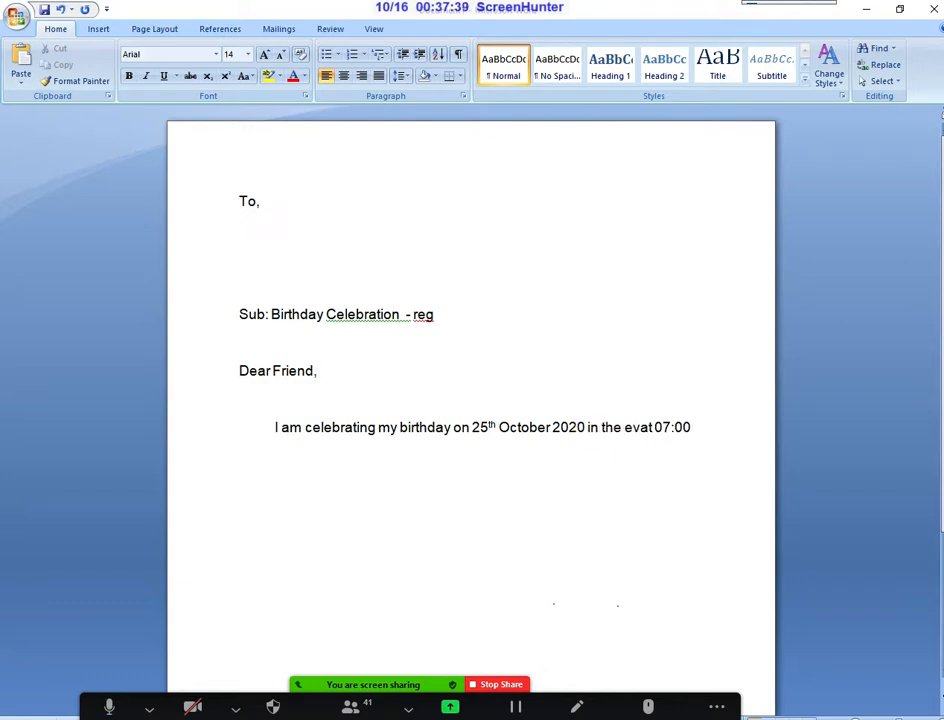
pyautogui.write('g')
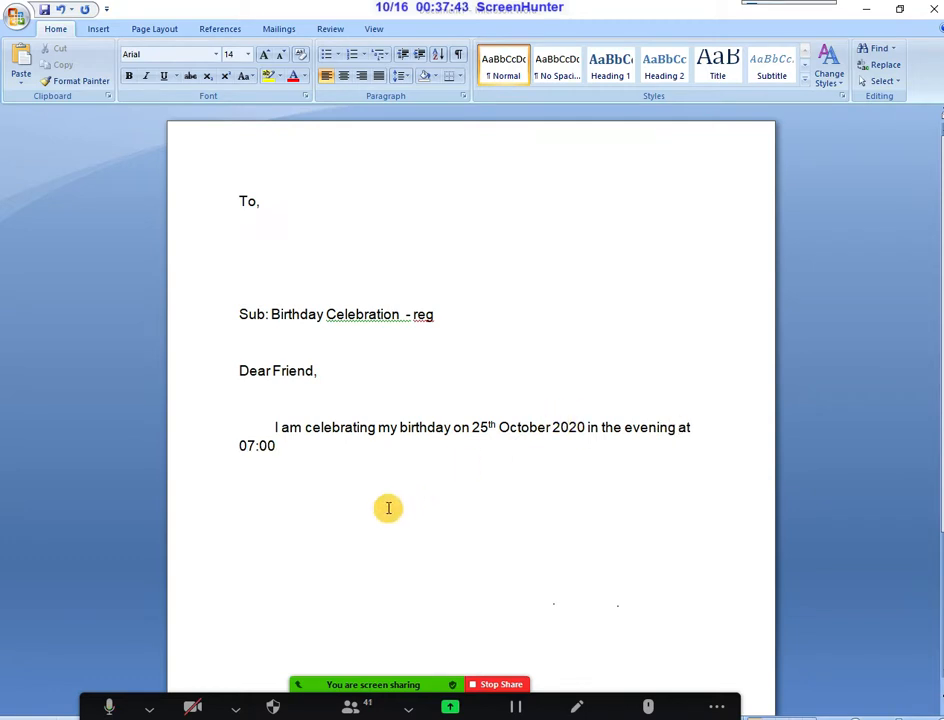
pyautogui.click(294, 445)
pyautogui.write('P')
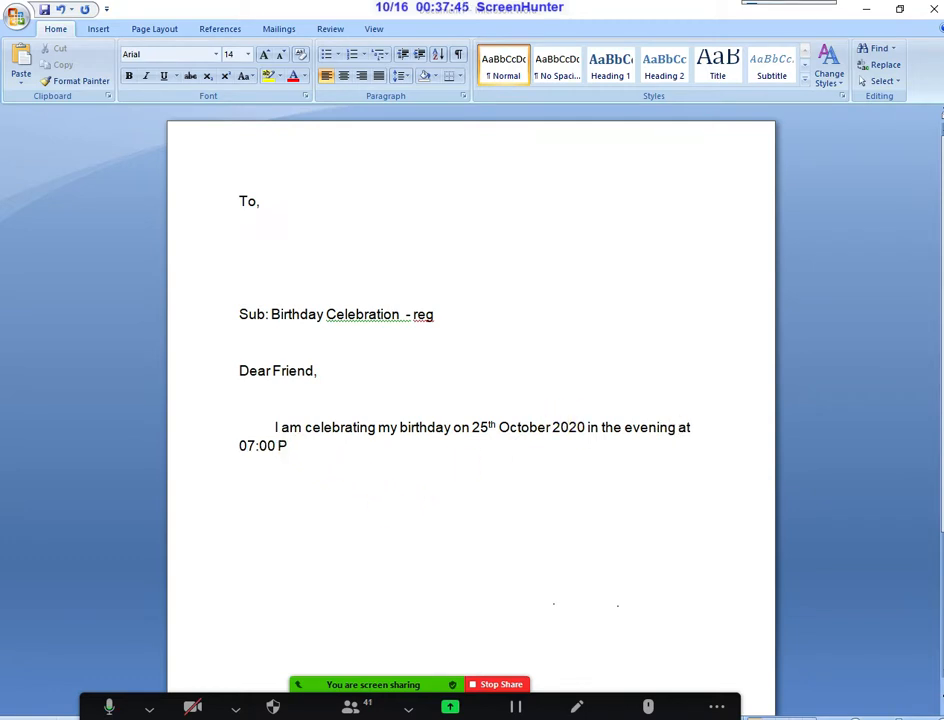
pyautogui.write('M shartm')
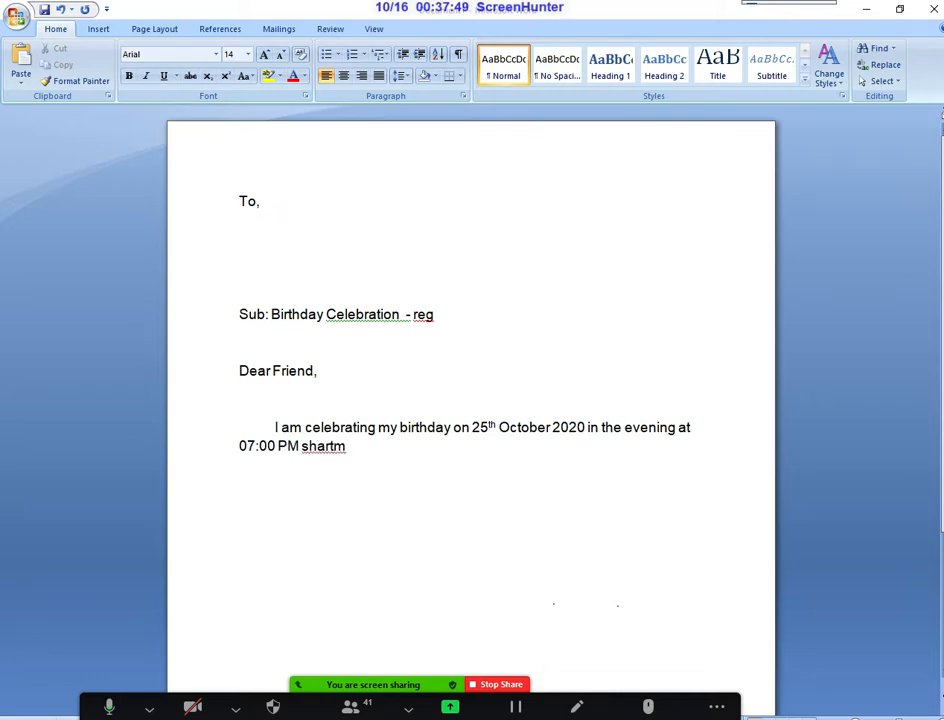
pyautogui.press('BackSpace')
pyautogui.press('BackSpace')
pyautogui.press('BackSpace')
pyautogui.write('p at my')
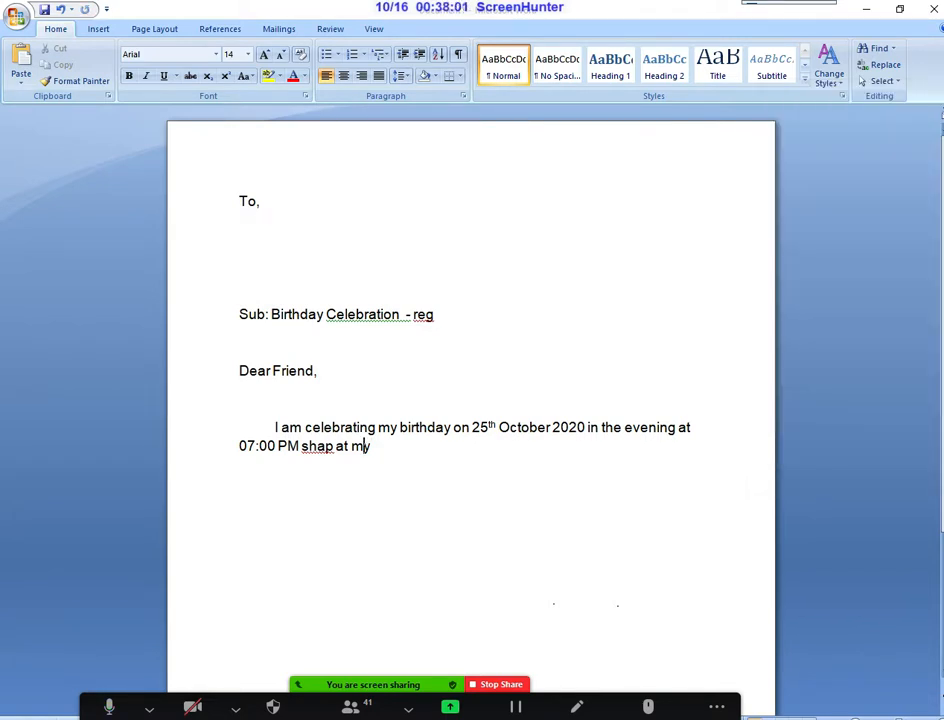
pyautogui.press('Left')
pyautogui.press('Left')
pyautogui.press('Left')
pyautogui.press('Left')
pyautogui.press('Left')
pyautogui.press('Left')
pyautogui.press('Left')
pyautogui.write('r')
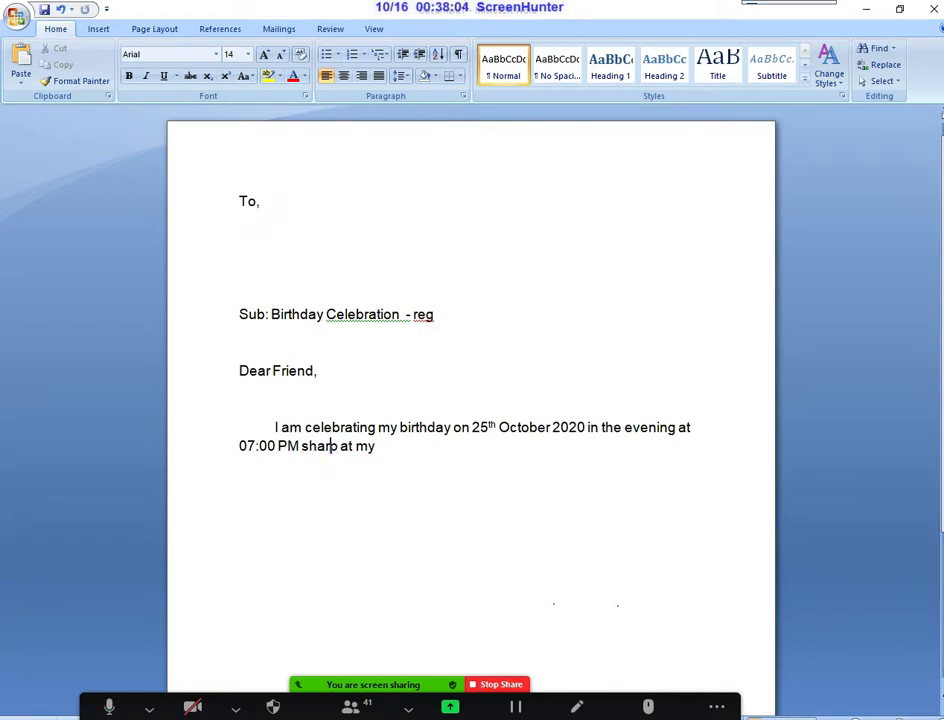
pyautogui.click(372, 444)
pyautogui.write('r')
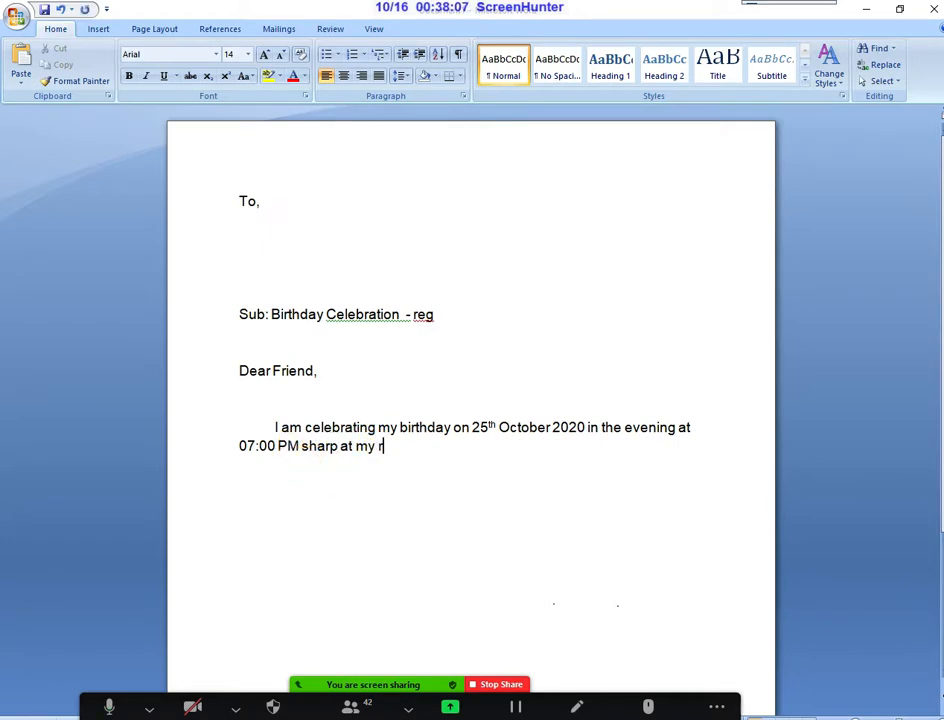
pyautogui.write('esidence.')
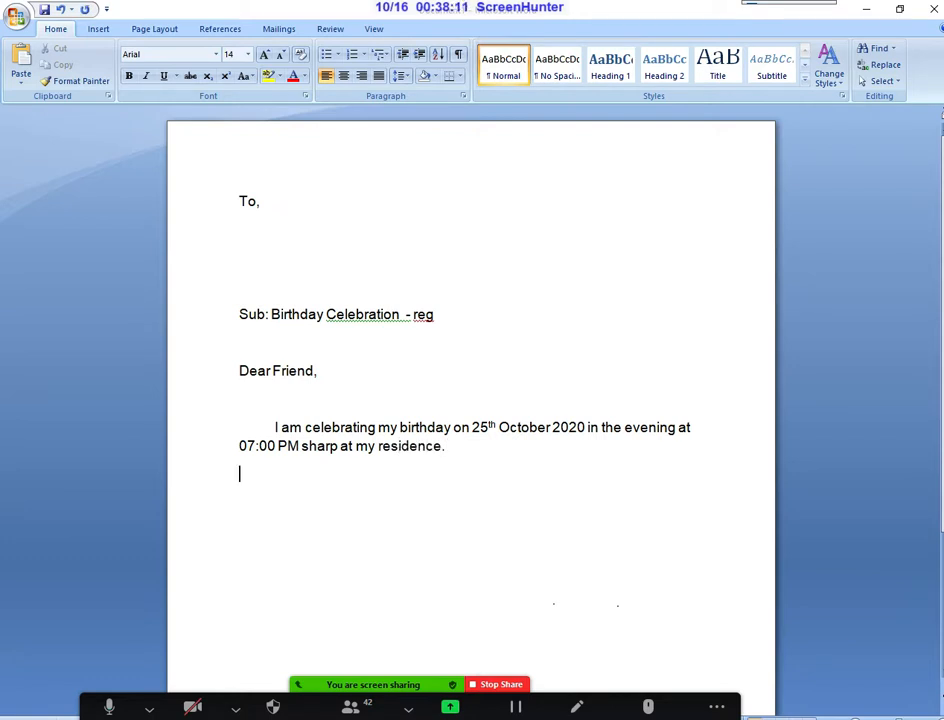
# Write the indented paragraph 'It is requested to you to attend the event of my birthday and share the joy of the event with me.'.
pyautogui.press('Tab')
pyautogui.write('It is request')
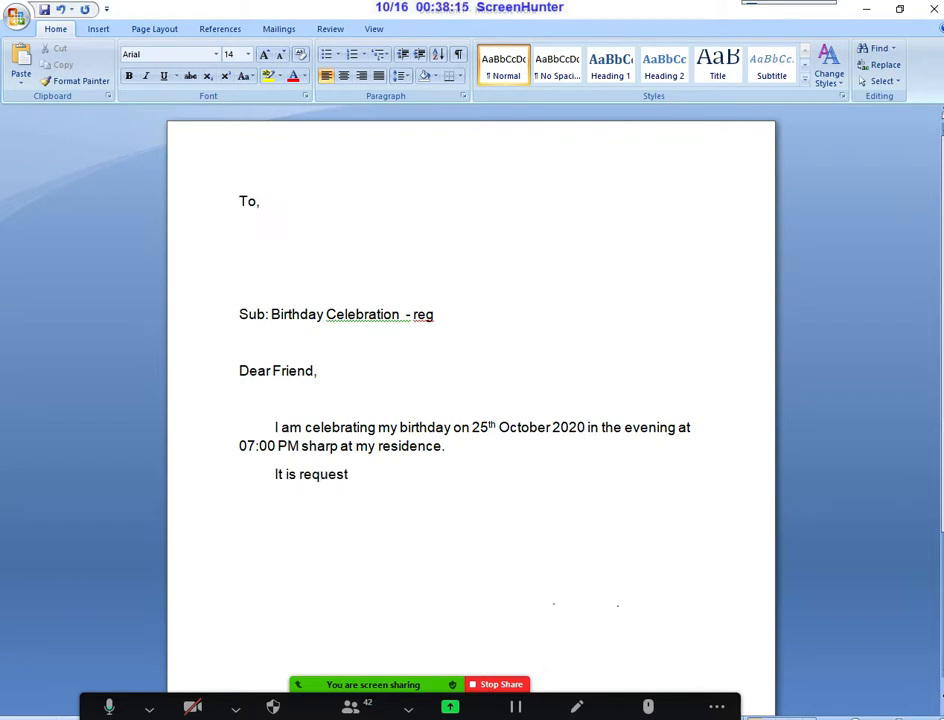
pyautogui.write('ed to you to a')
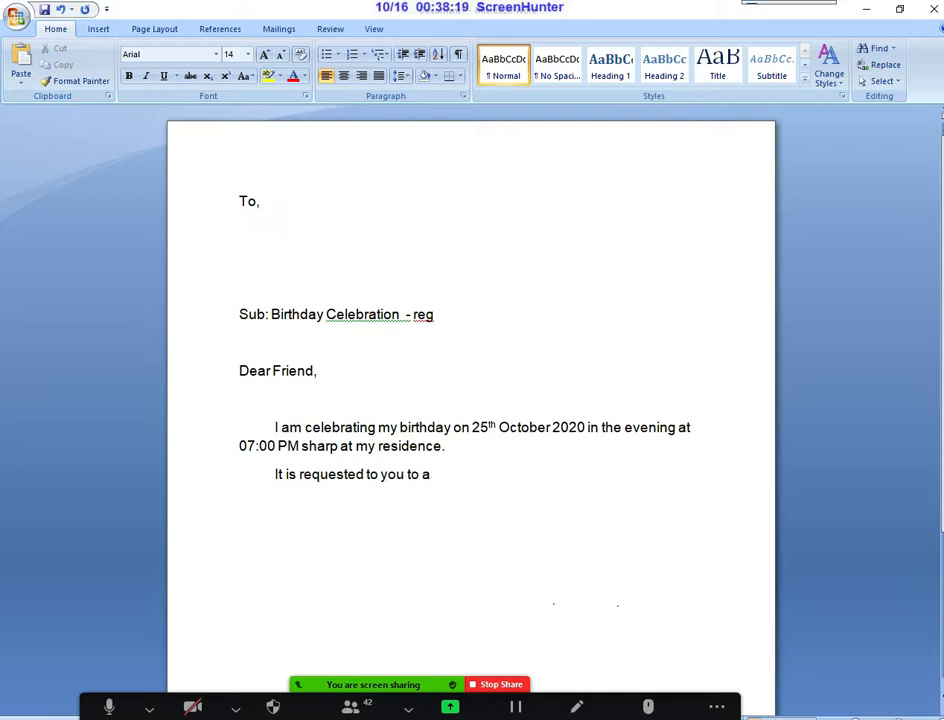
pyautogui.write('tten')
pyautogui.write('d the ev')
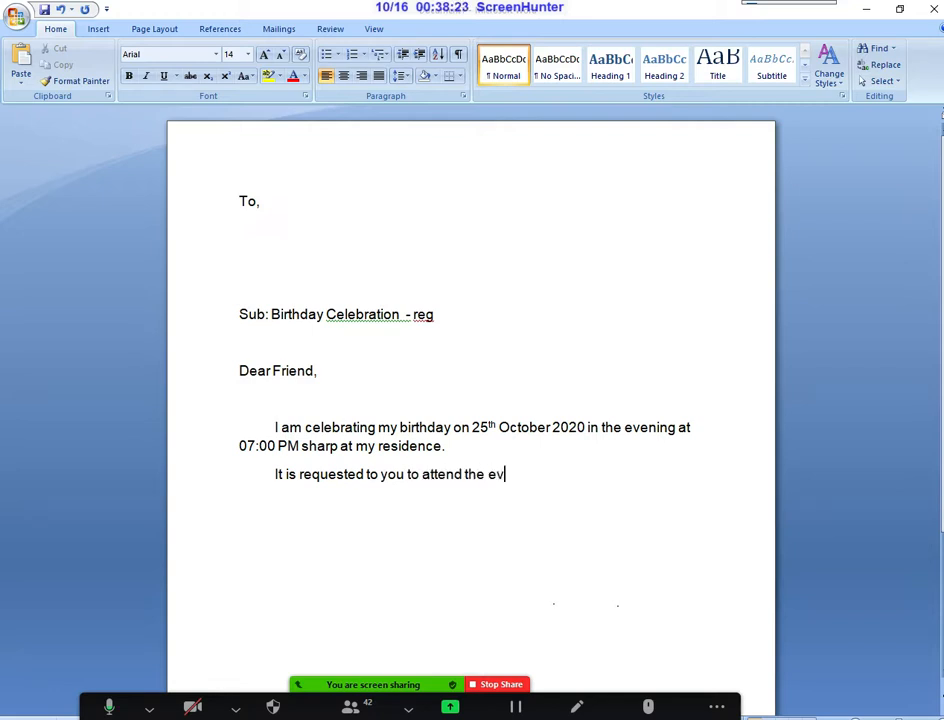
pyautogui.write('ent of my birt')
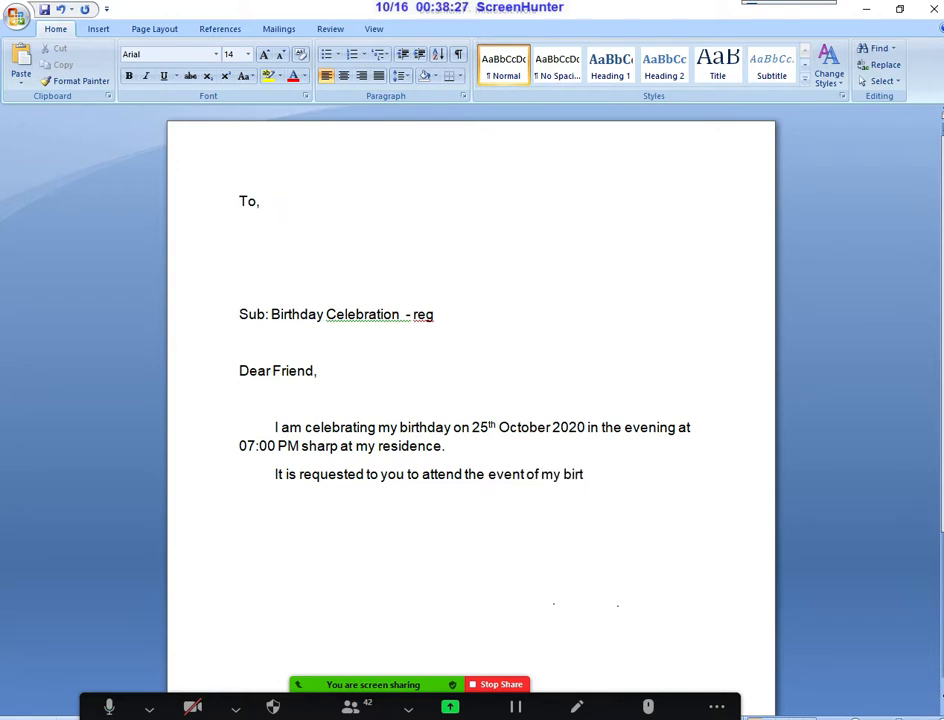
pyautogui.write('hday and sha')
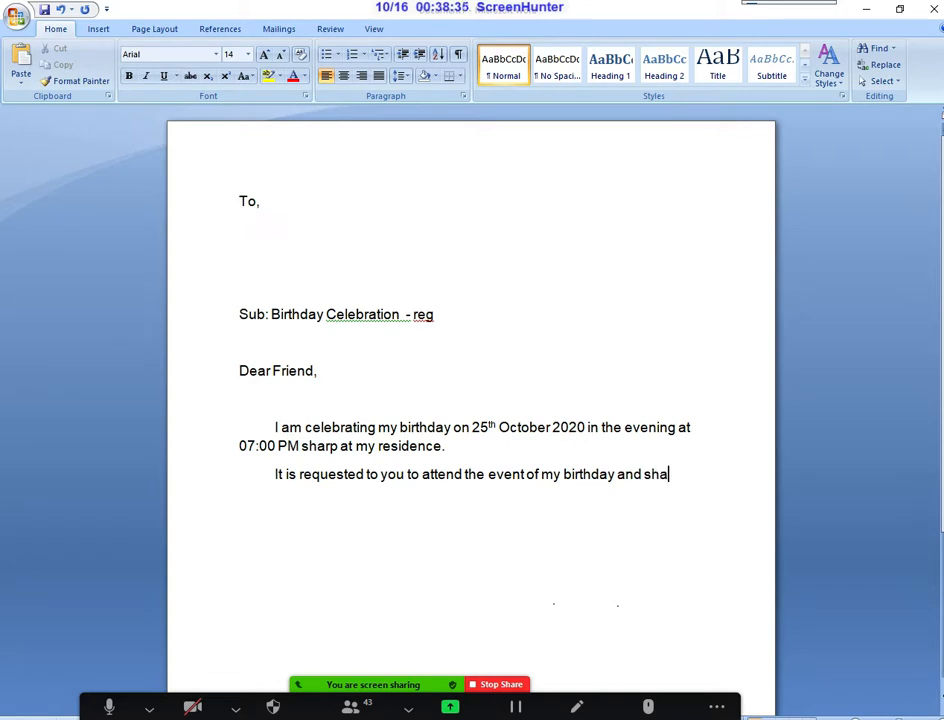
pyautogui.write('re the j')
pyautogui.write('oy')
pyautogui.write(' of the e')
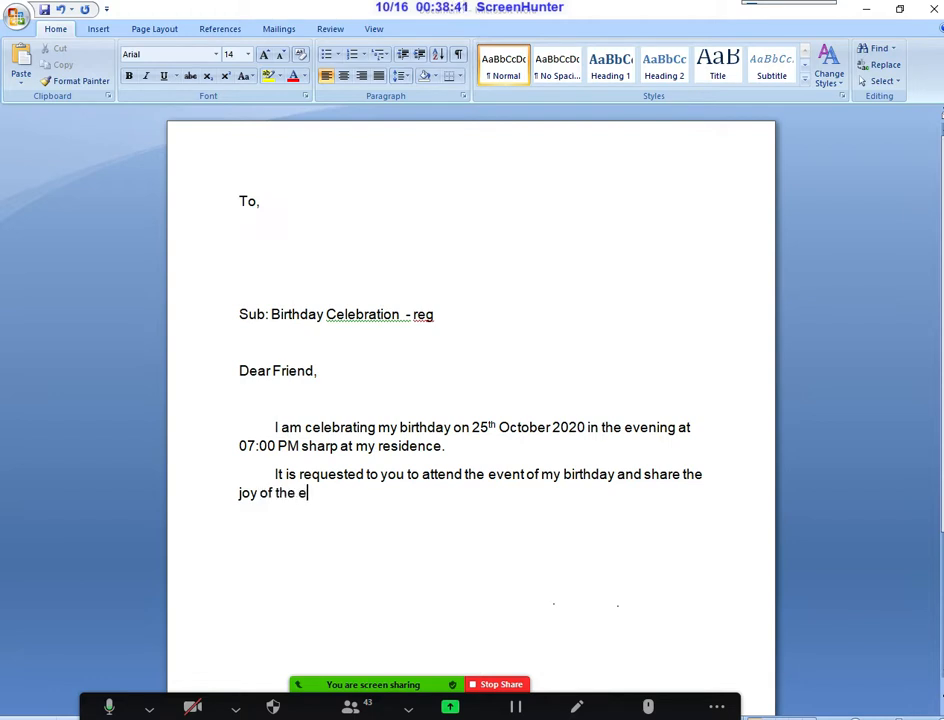
pyautogui.write('vent with me.')
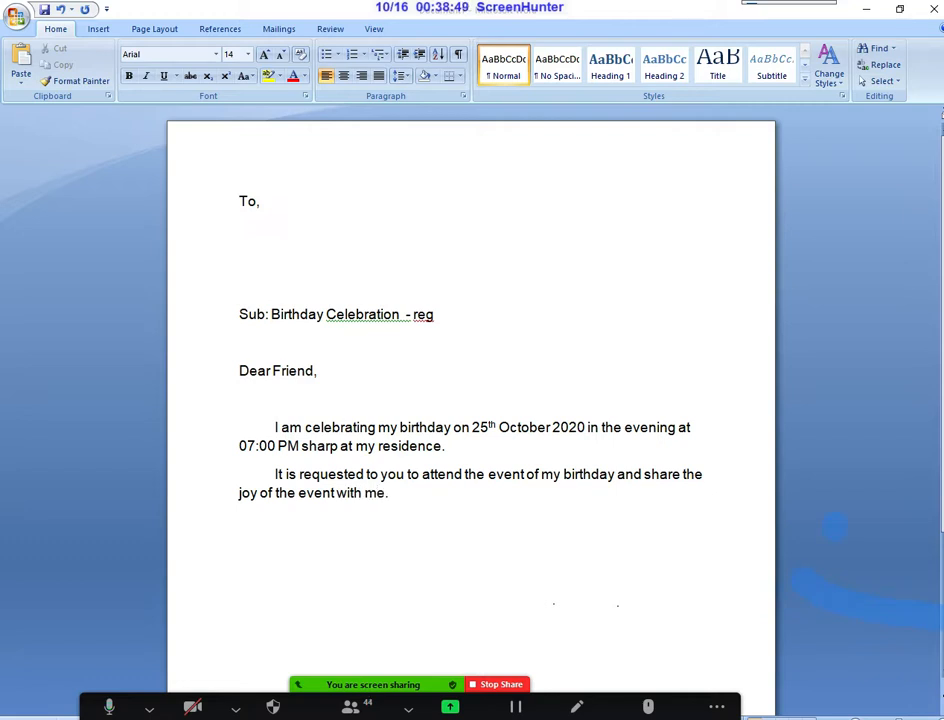
# Change the paragraph's ending to 'with me and wish me.' and start a new line.
pyautogui.press('Tab')
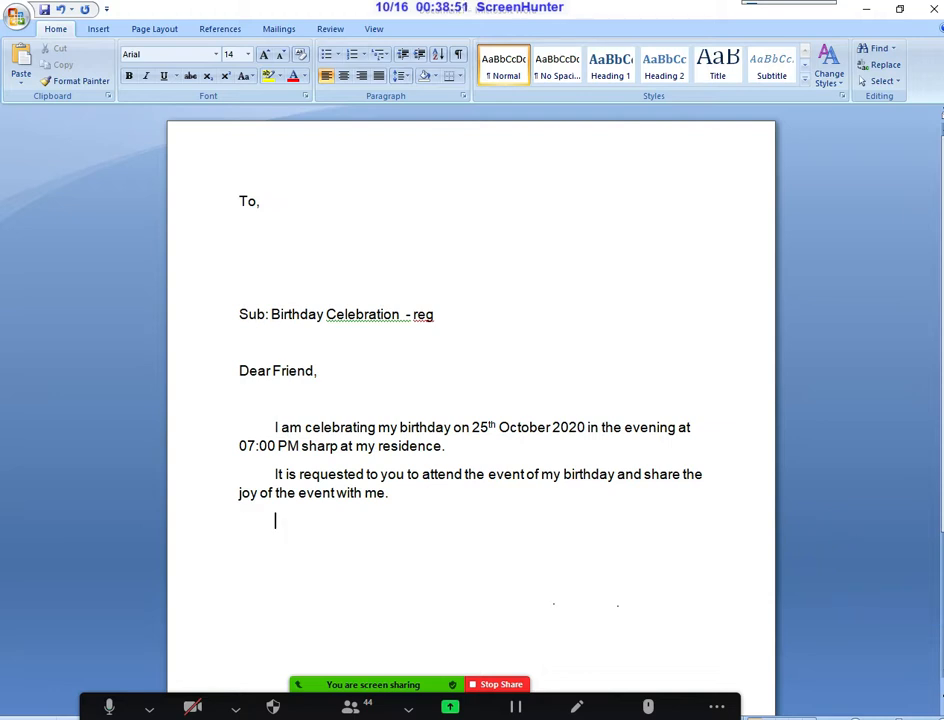
pyautogui.write('w')
pyautogui.press('BackSpace')
pyautogui.write('Wa')
pyautogui.press('BackSpace')
pyautogui.press('BackSpace')
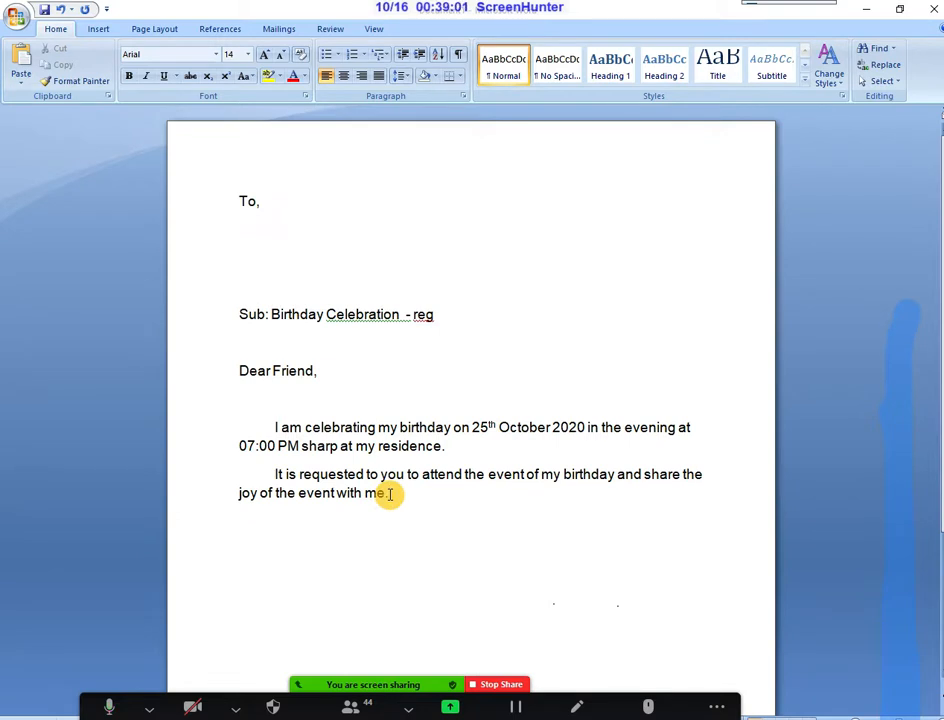
pyautogui.press('BackSpace')
pyautogui.write('a')
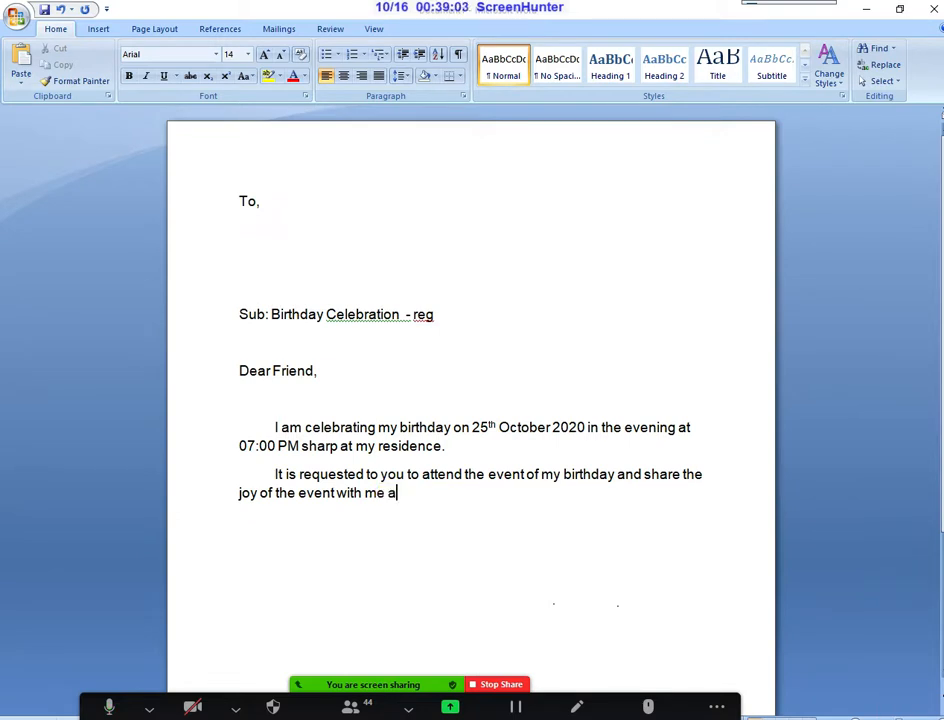
pyautogui.write('nd wish me.')
pyautogui.press('Return')
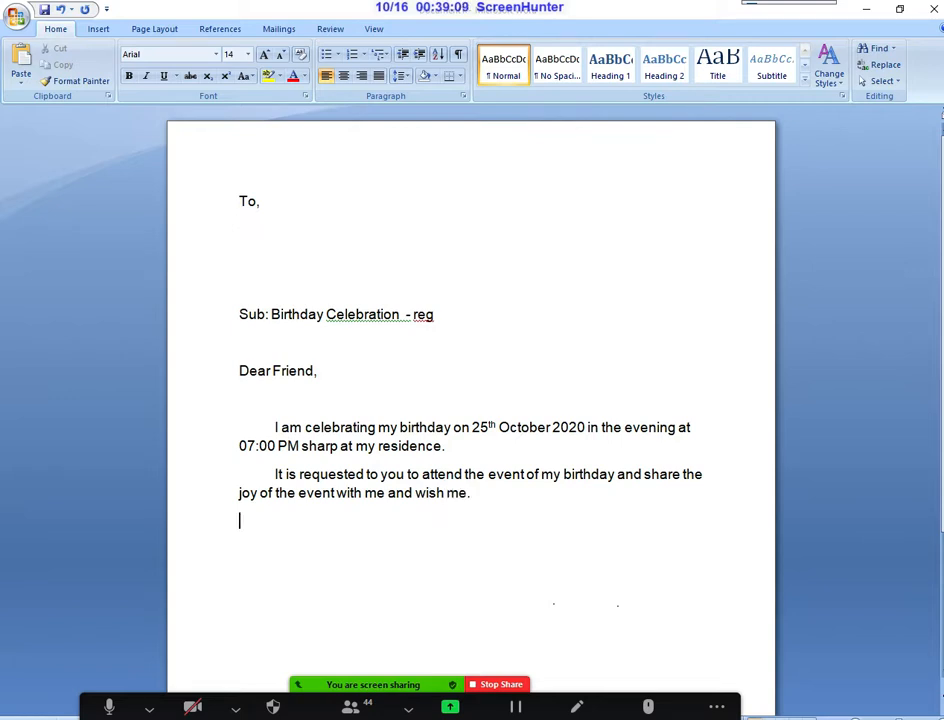
# Add the lines 'Waiting for your valuable arrival.' and 'Thank you,'.
pyautogui.write('Waith')
pyautogui.press('BackSpace')
pyautogui.press('BackSpace')
pyautogui.write('ting for')
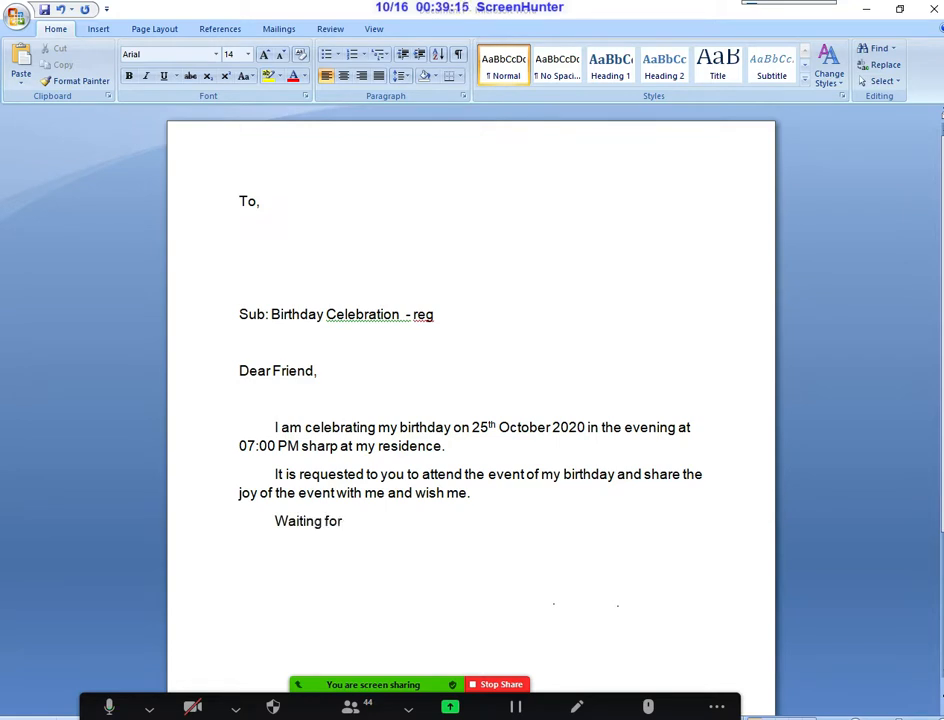
pyautogui.write(' your valuable ')
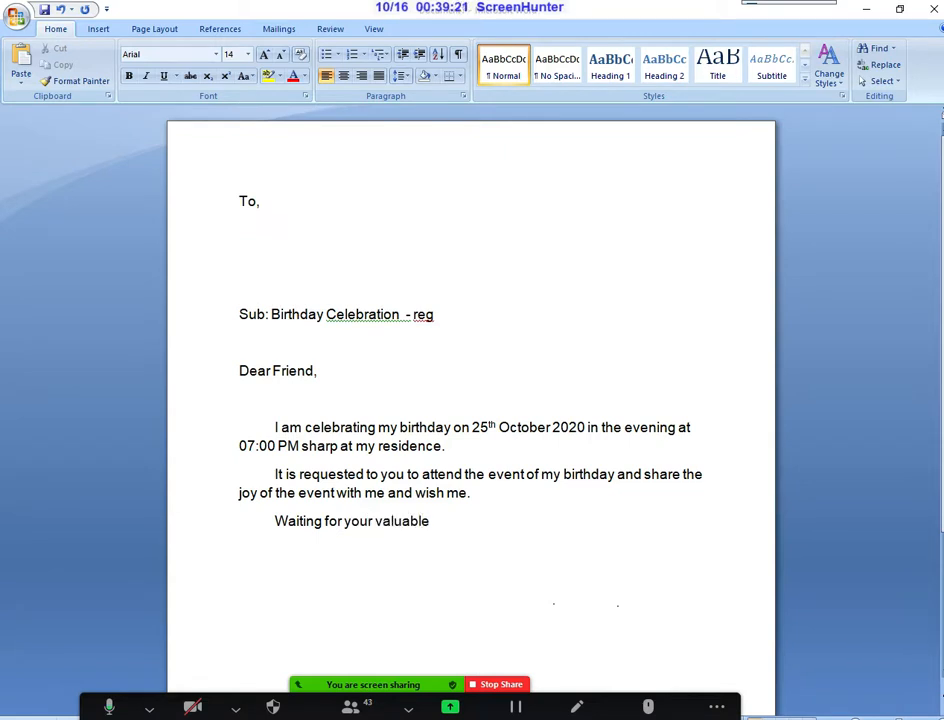
pyautogui.write('arrival.')
pyautogui.press('Return')
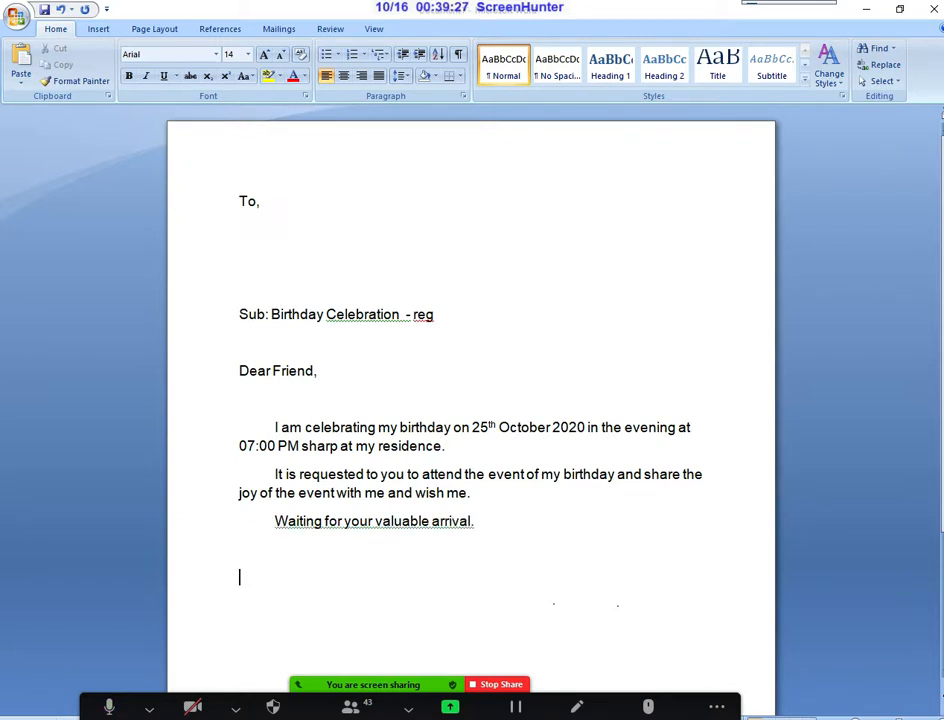
pyautogui.press('BackSpace')
pyautogui.write('Thank')
pyautogui.press('BackSpace')
pyautogui.write('you,')
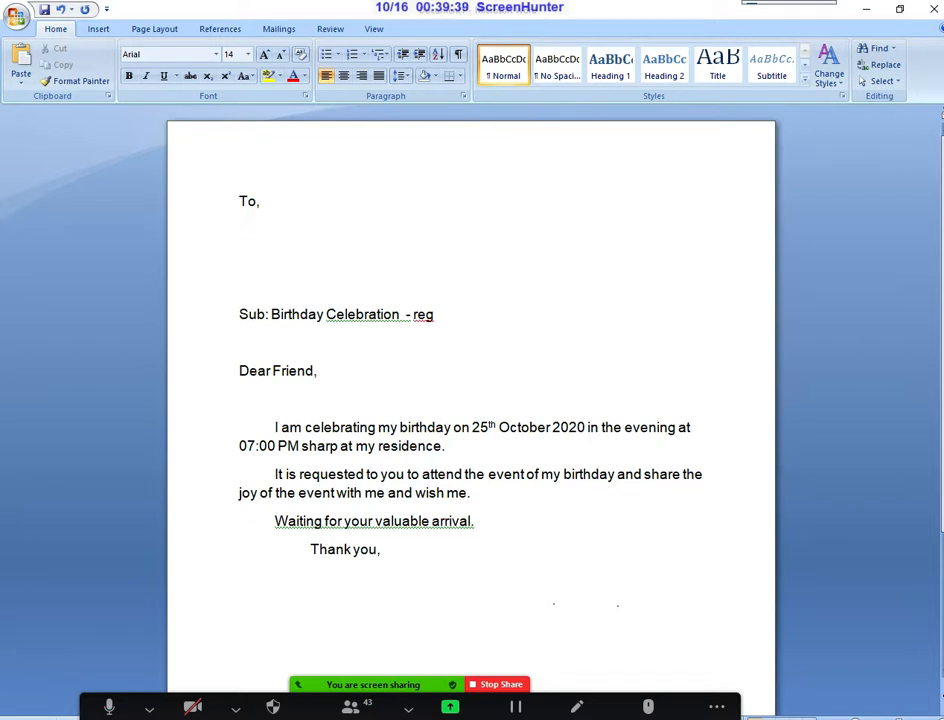
# Sign off on the right side with 'Regards' and the signature 'XYZ'.
pyautogui.doubleClick(561, 605)
pyautogui.write('Regards')
pyautogui.write('XYZ')
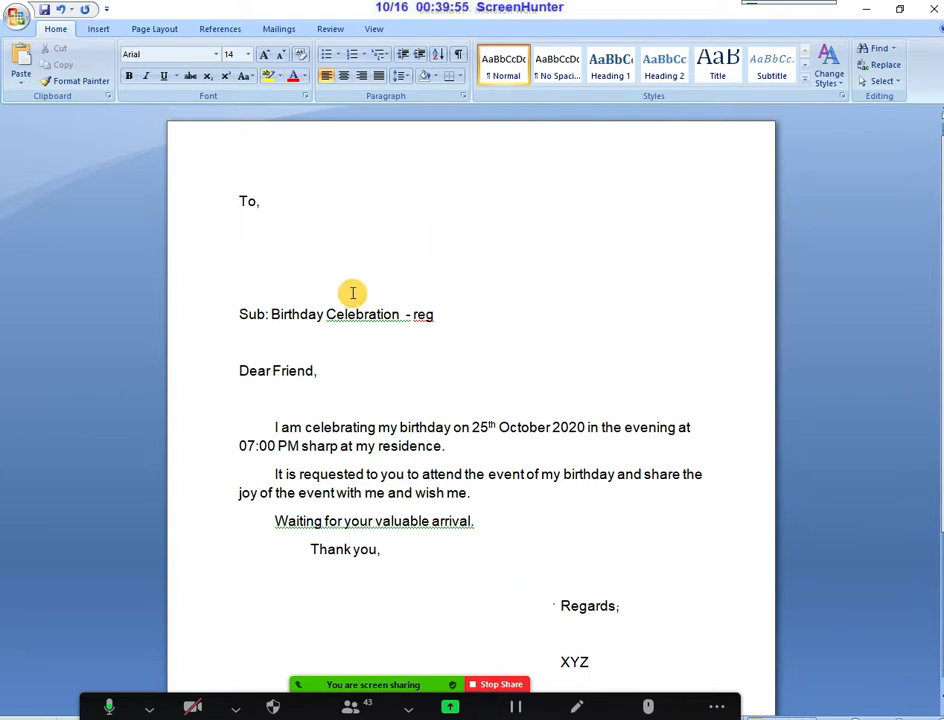
pyautogui.click(244, 217)
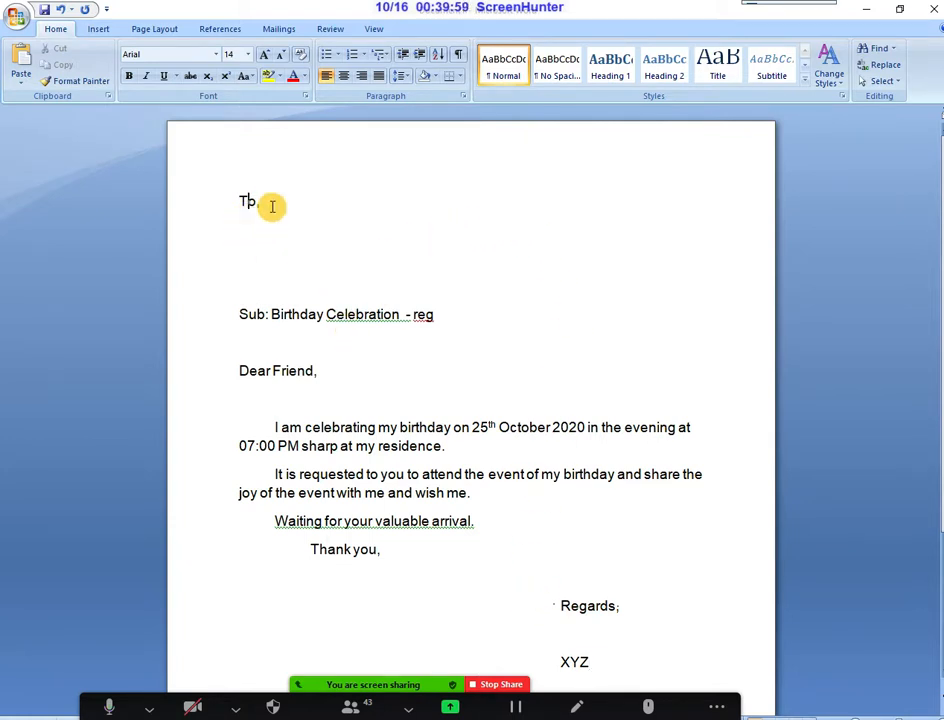
pyautogui.click(268, 201)
pyautogui.press('Return')
pyautogui.press('Delete')
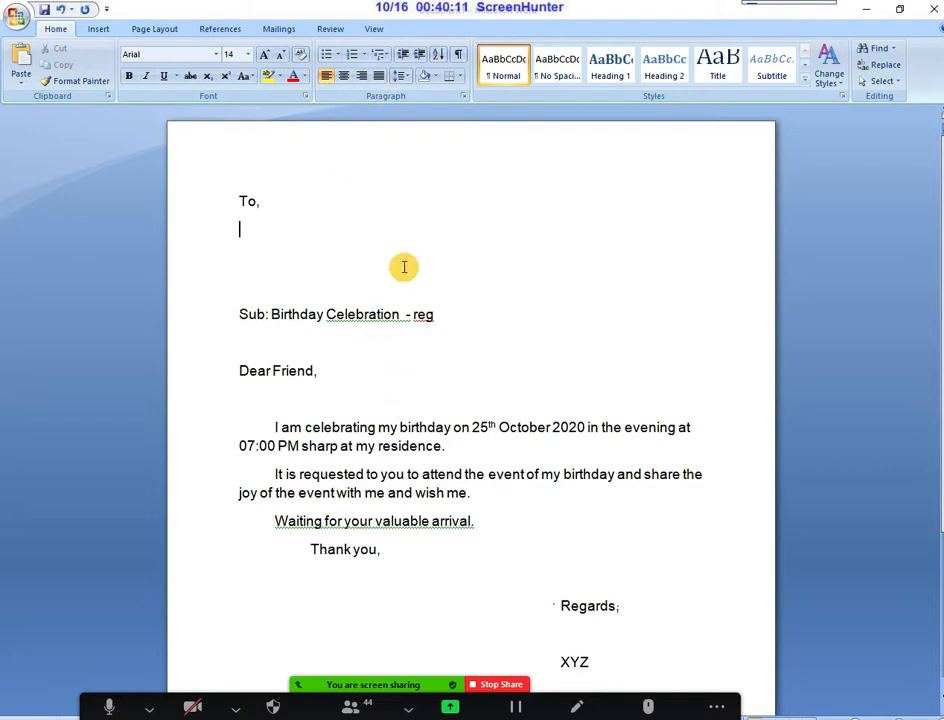
# From Mailings, choose Select Recipients > Type New List to create a new address list.
pyautogui.click(279, 30)
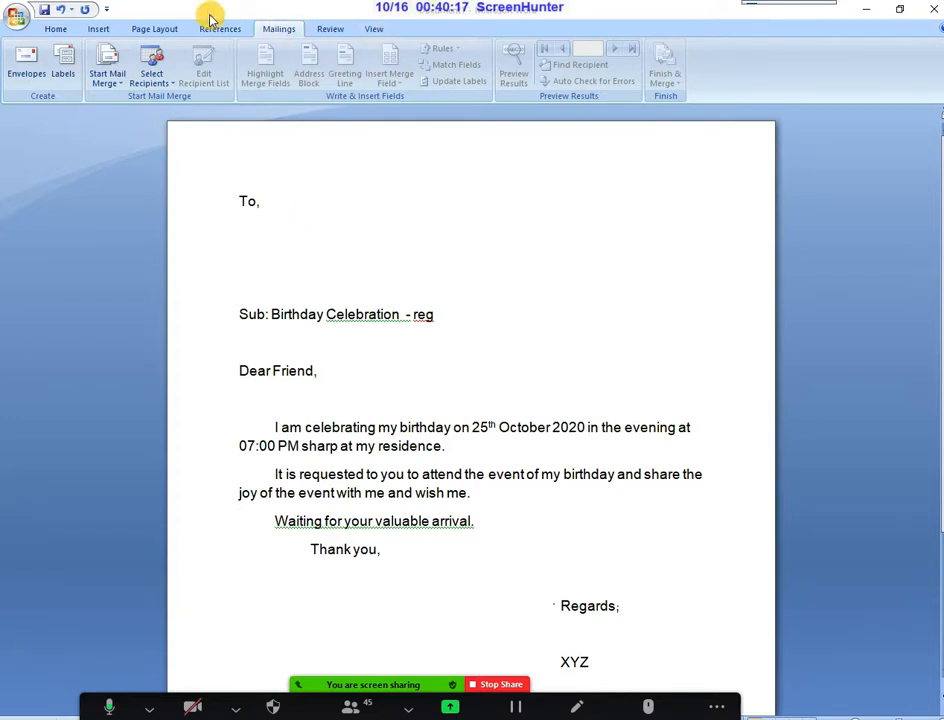
pyautogui.click(111, 72)
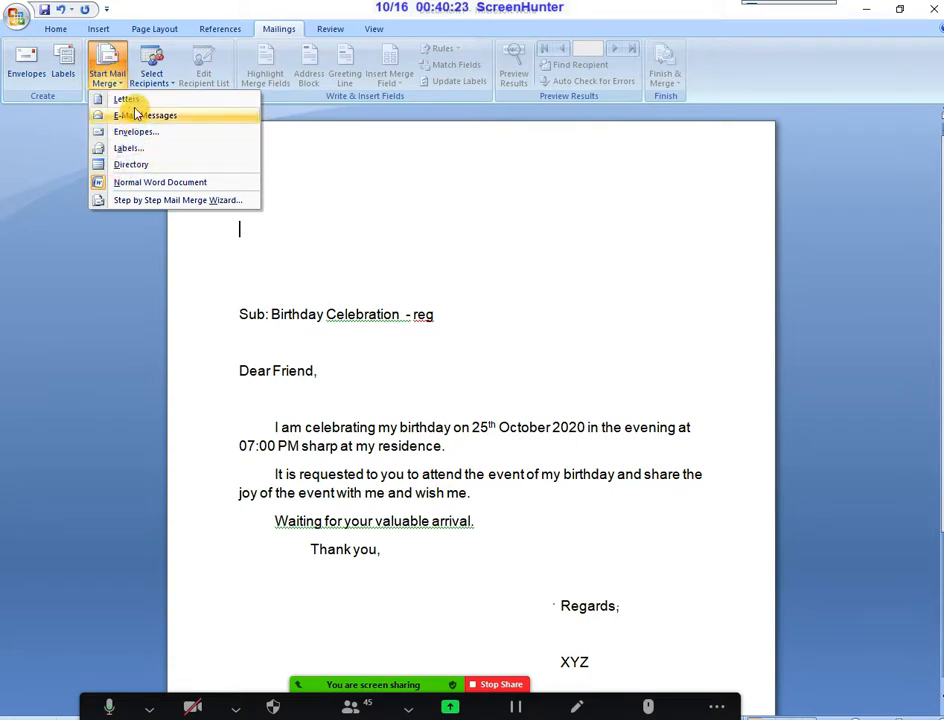
pyautogui.click(153, 72)
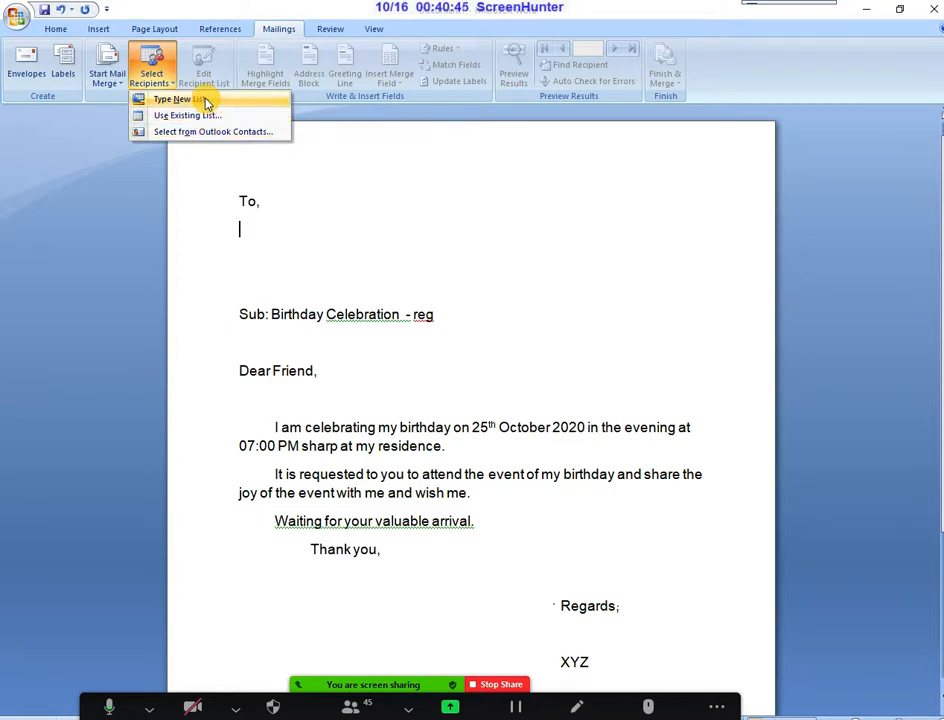
pyautogui.click(205, 101)
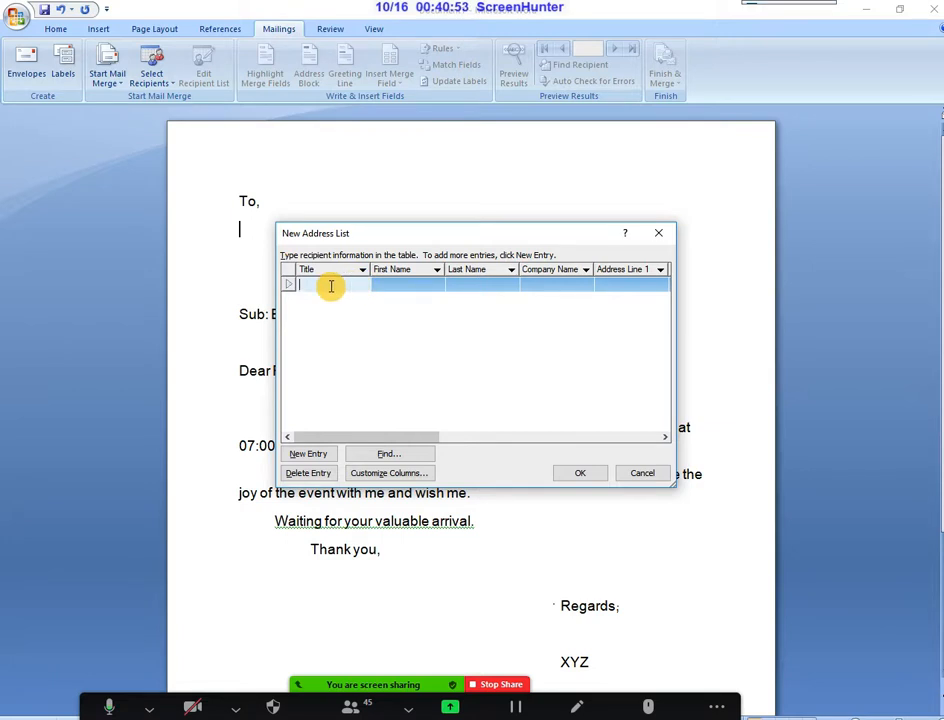
# Enter the first recipient's first name, last name and the city Jalgaon.
pyautogui.click(395, 289)
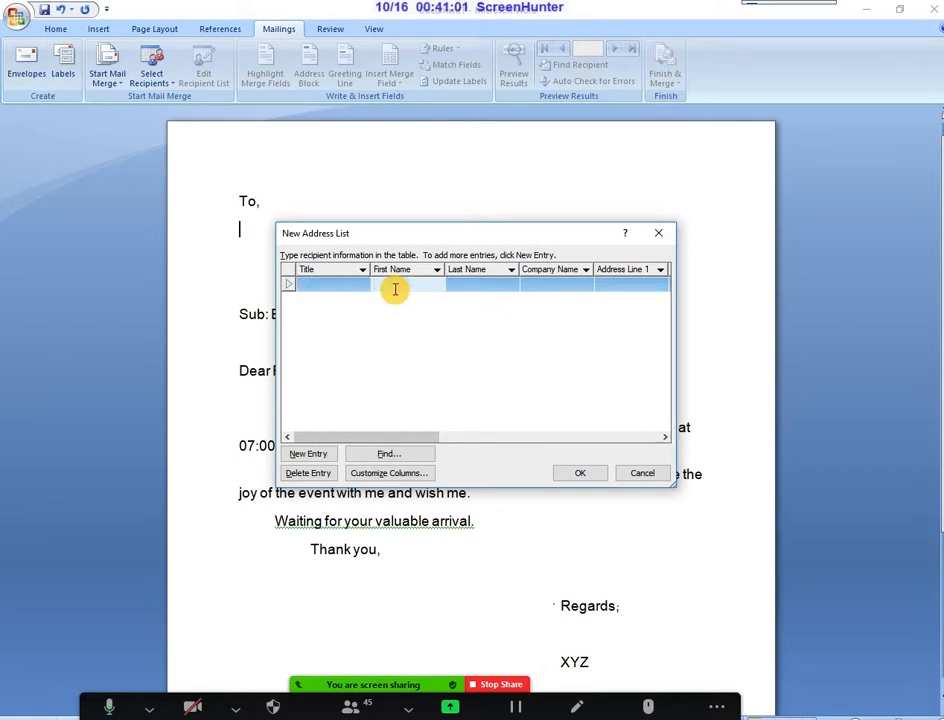
pyautogui.write('Ni')
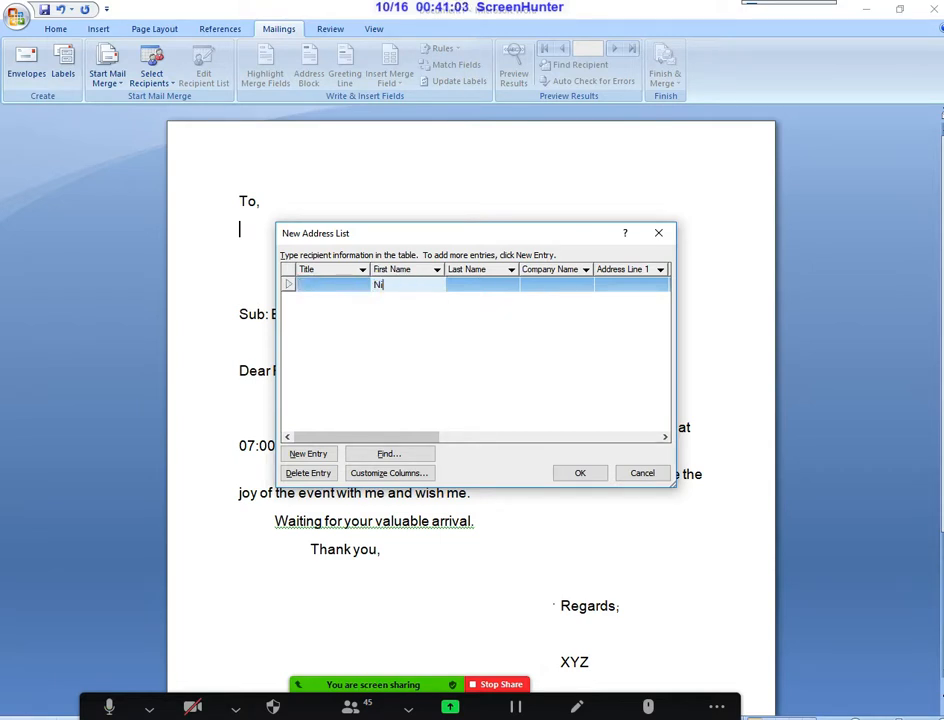
pyautogui.write('hik')
pyautogui.press('Tab')
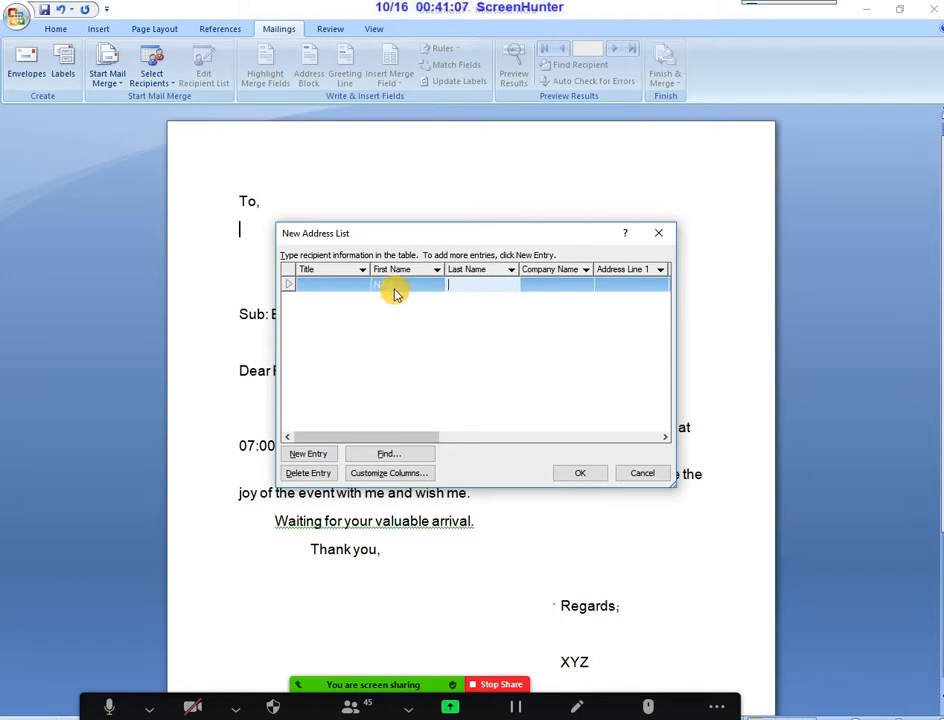
pyautogui.write('PA')
pyautogui.write('at')
pyautogui.press('Tab')
pyautogui.press('Tab')
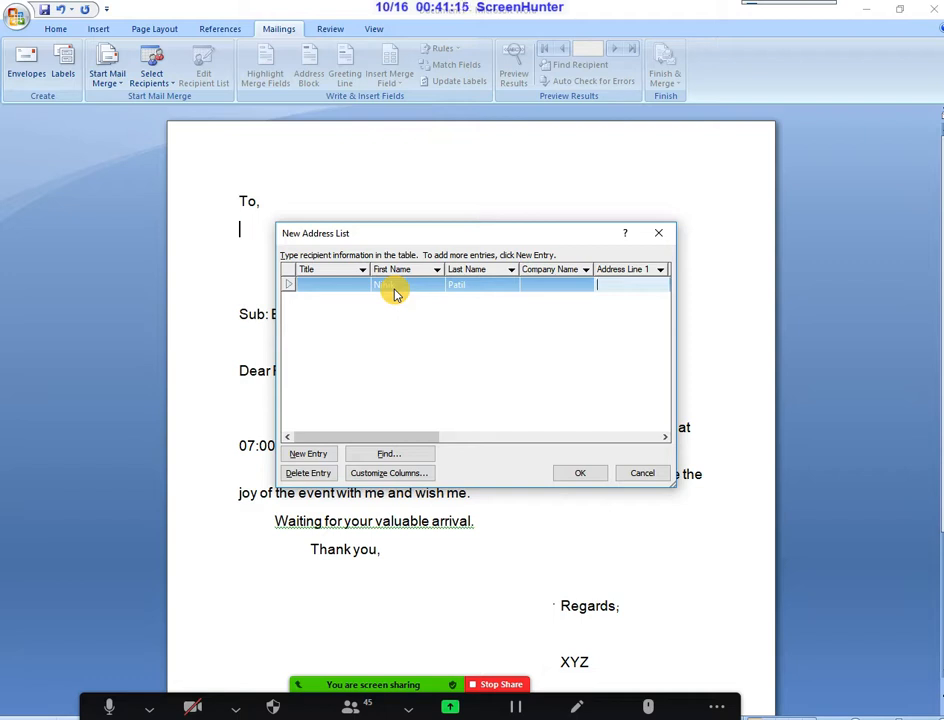
pyautogui.press('Tab')
pyautogui.press('Tab')
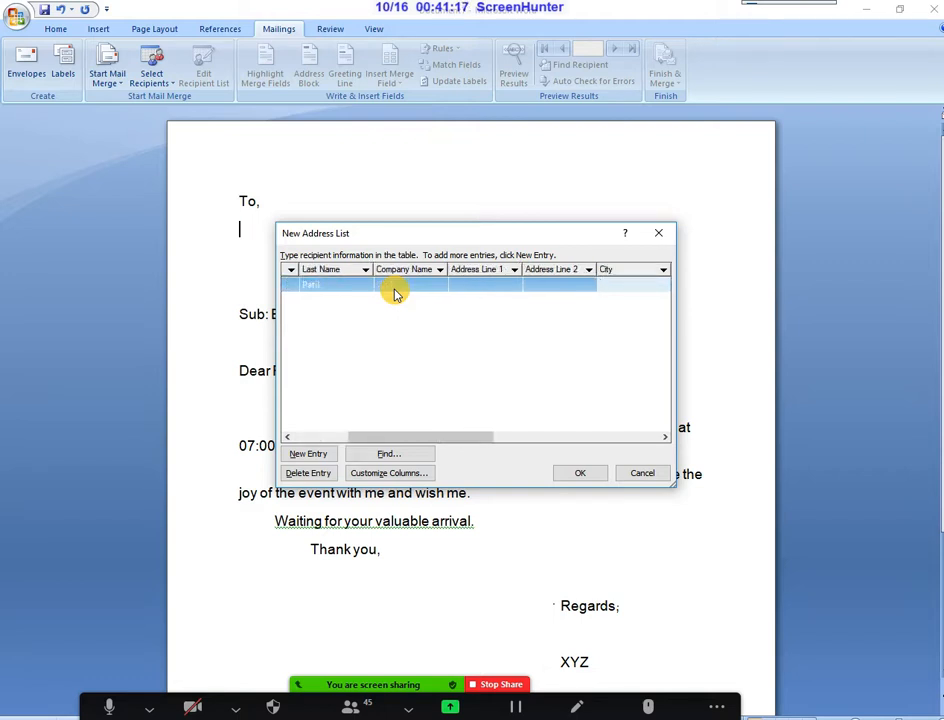
pyautogui.write('Jalgaon')
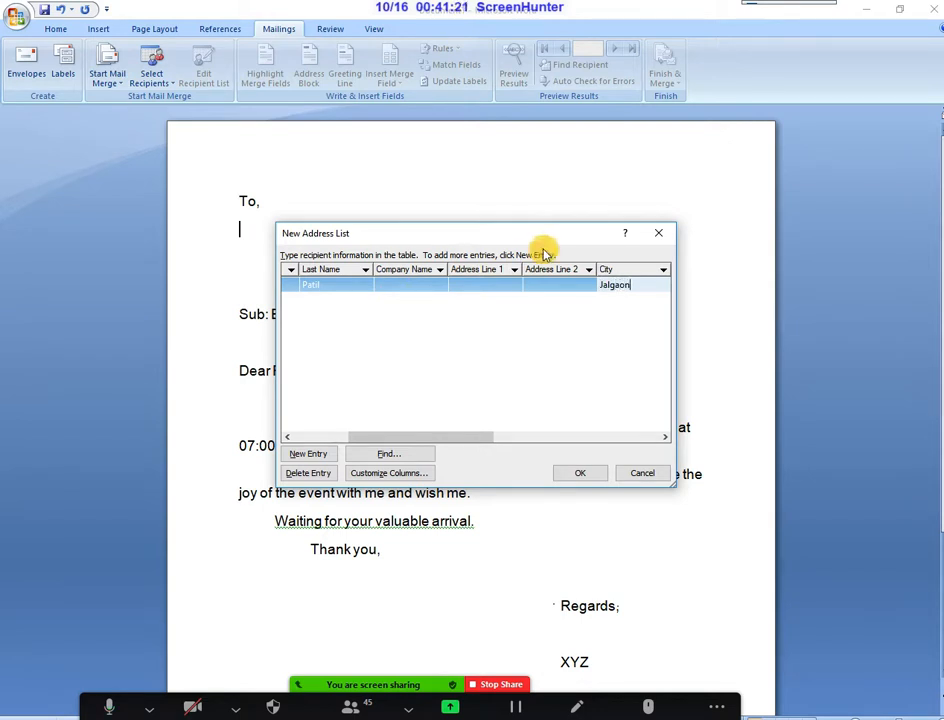
# Add a second recipient with first name, last name and city, then add a blank third row.
pyautogui.click(310, 453)
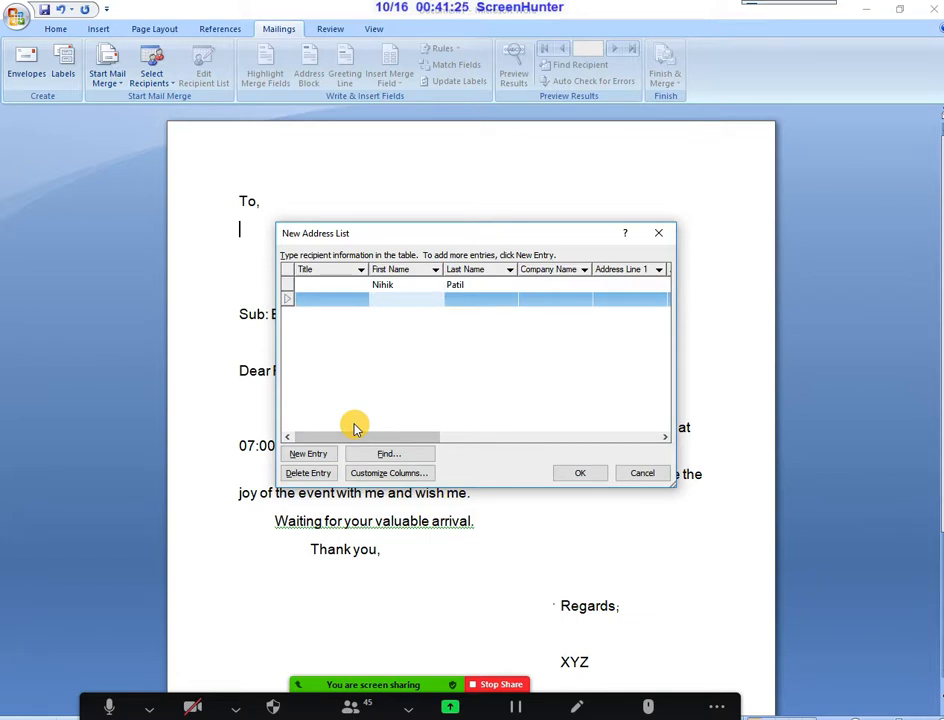
pyautogui.write('Nitun')
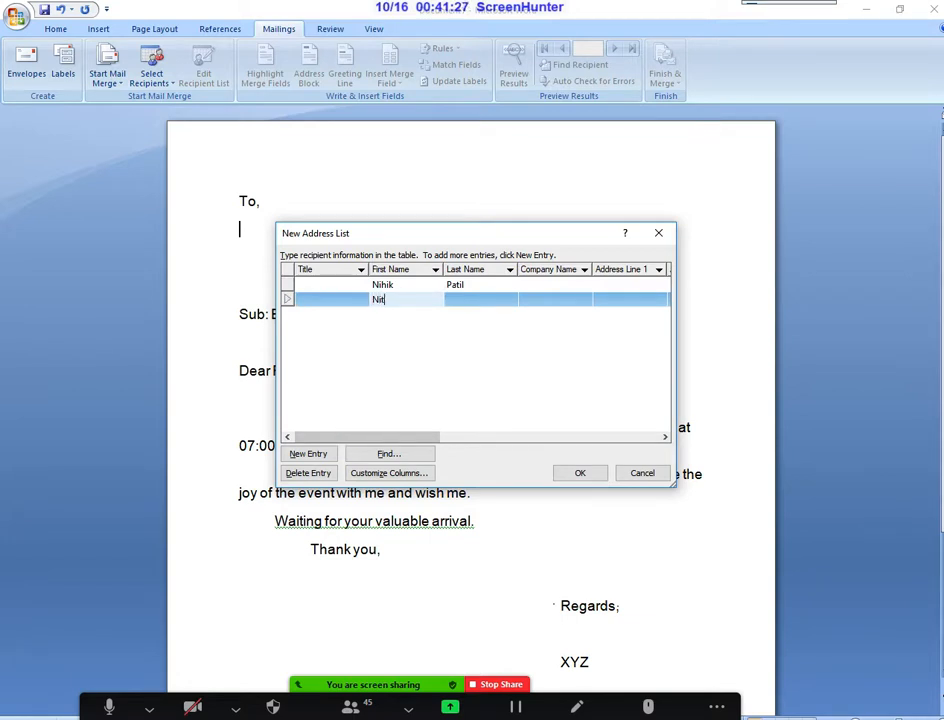
pyautogui.press('BackSpace')
pyautogui.press('BackSpace')
pyautogui.write('in')
pyautogui.click(355, 428)
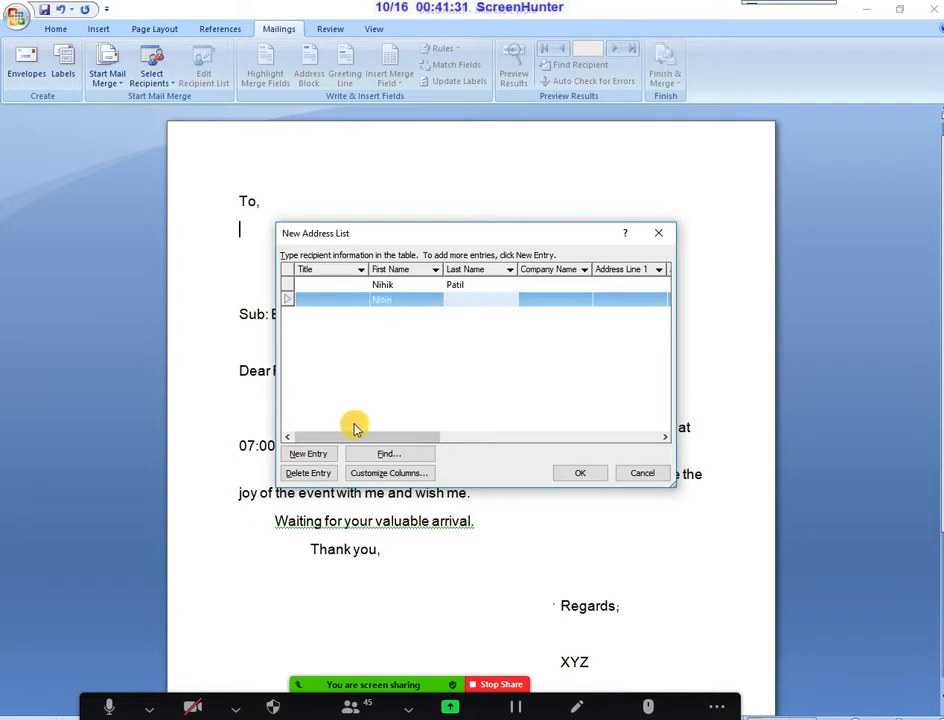
pyautogui.write('kurkure')
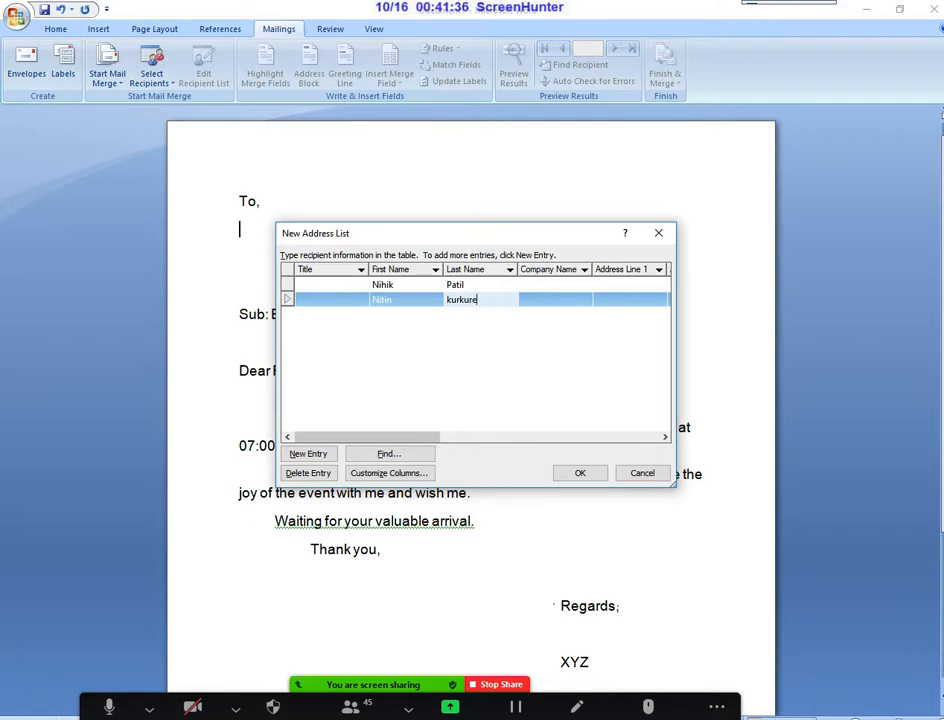
pyautogui.click(355, 428)
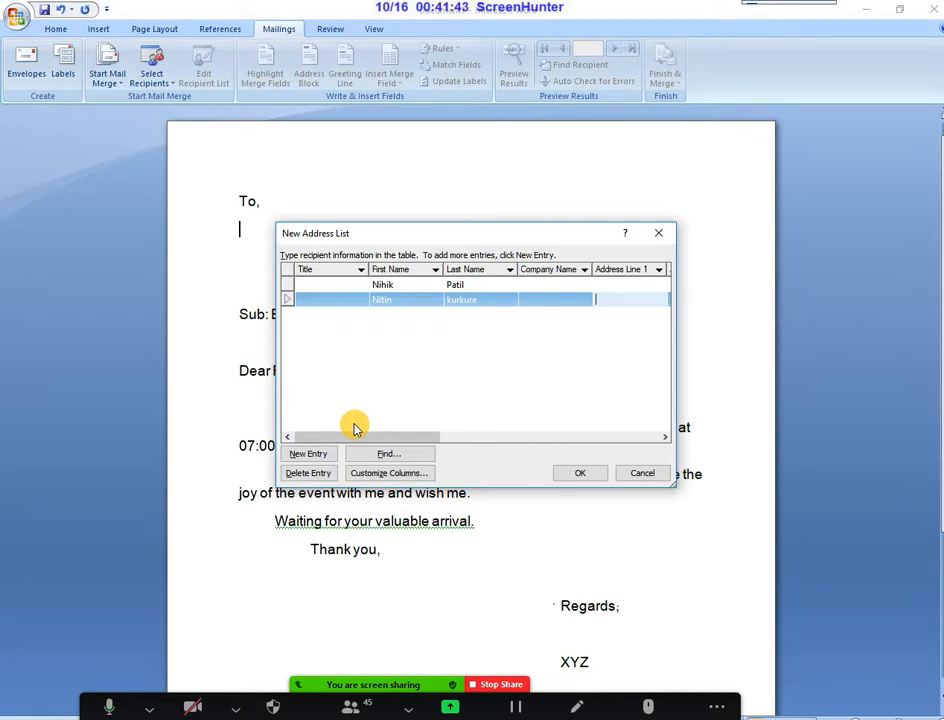
pyautogui.press('Tab')
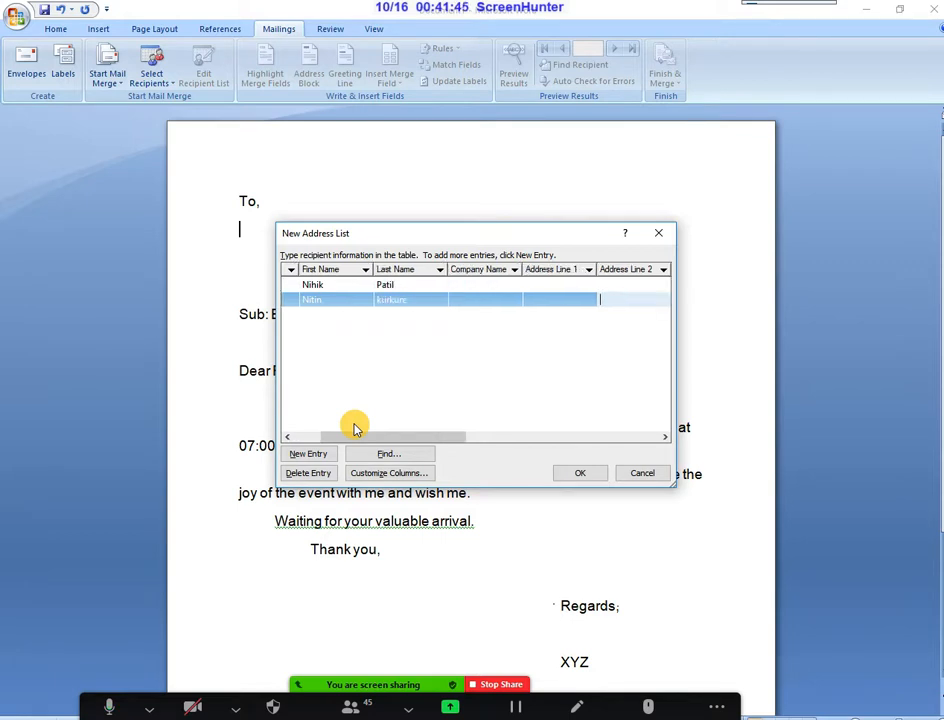
pyautogui.press('Tab')
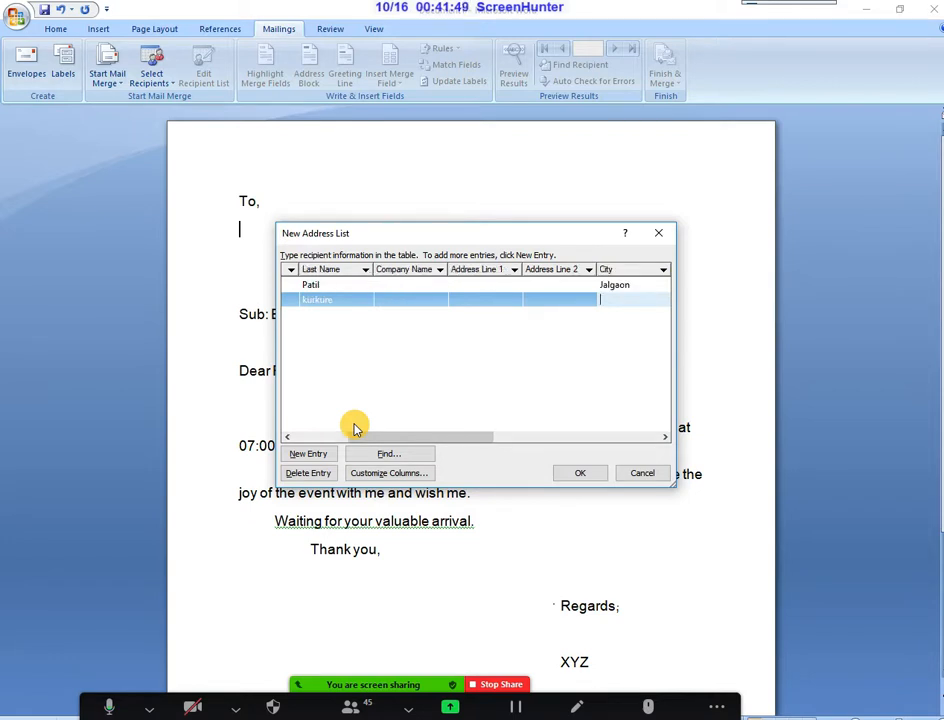
pyautogui.write('Nasik')
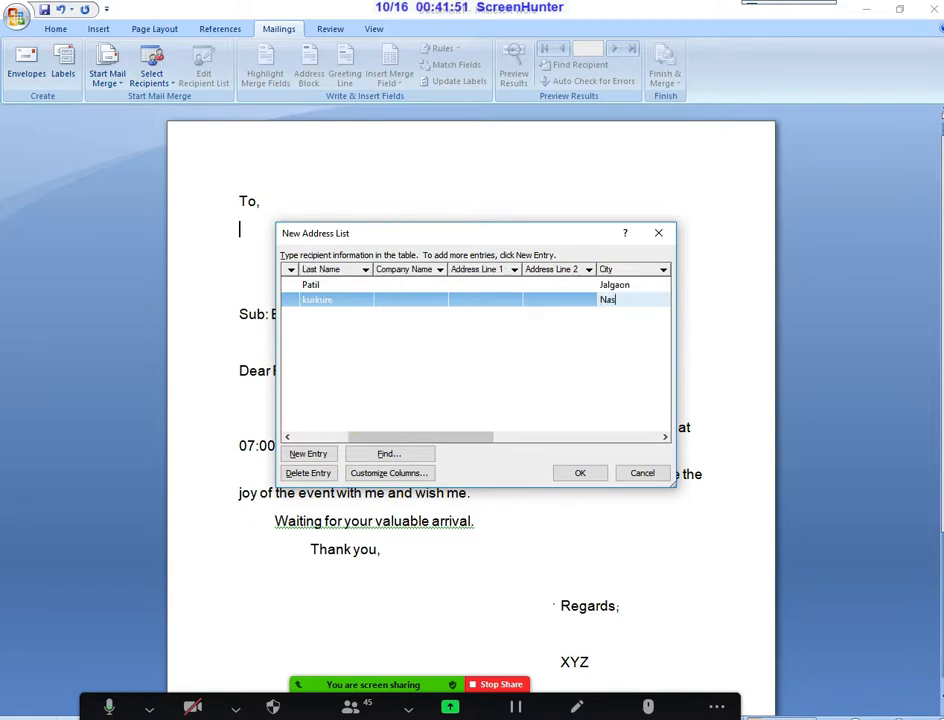
pyautogui.click(320, 457)
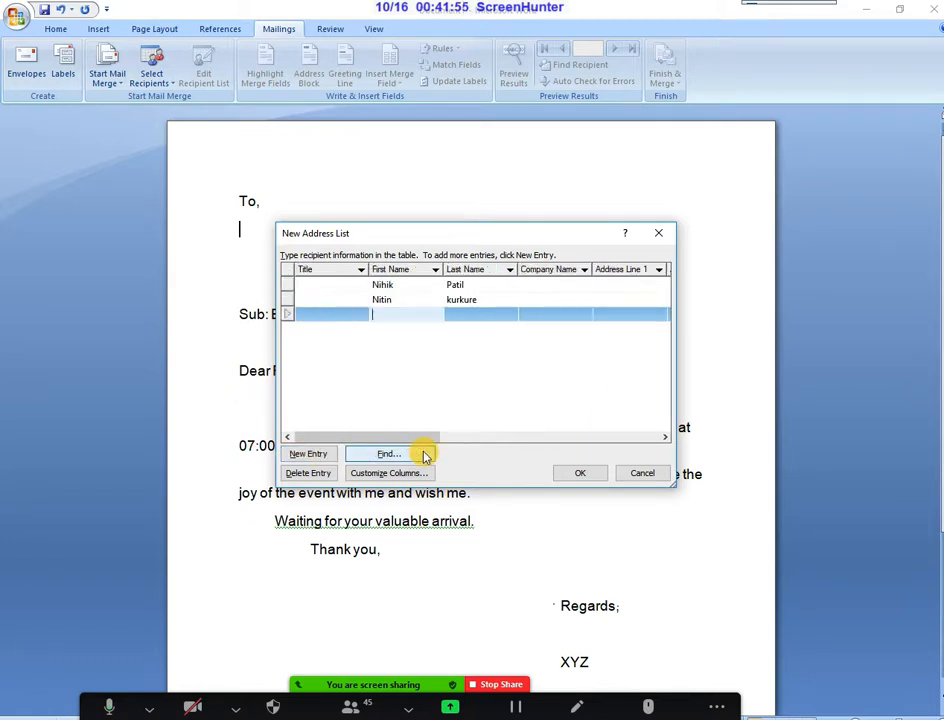
# Fill in the third recipient's first and last name.
pyautogui.write('Ramesh')
pyautogui.press('Tab')
pyautogui.write('C')
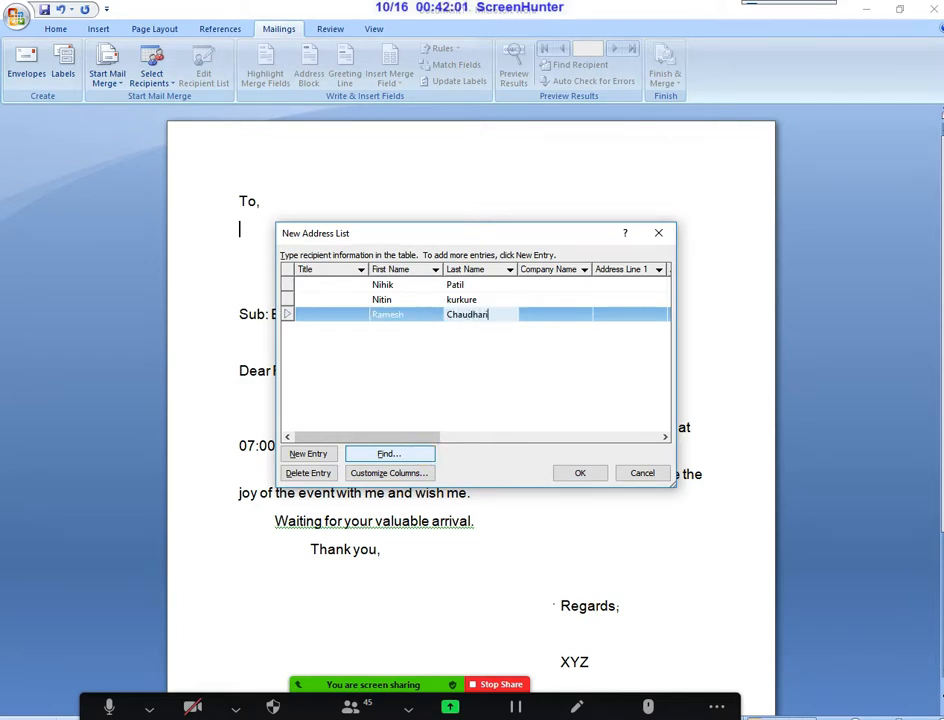
pyautogui.press('Tab')
pyautogui.press('Tab')
pyautogui.press('Tab')
pyautogui.press('Tab')
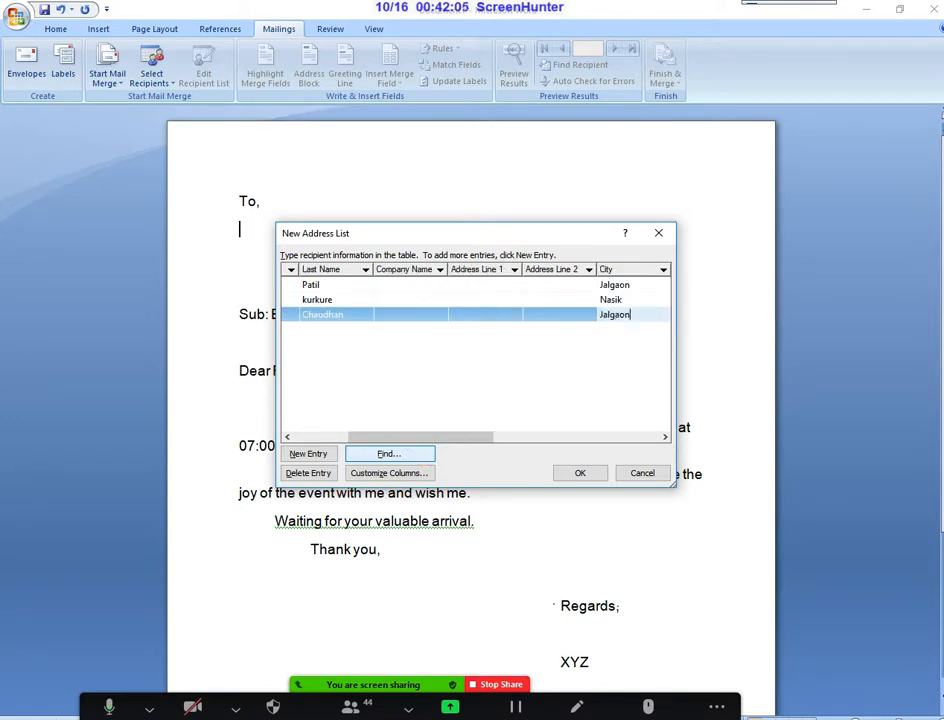
# Add a fourth recipient with first and last name, then confirm the address list with OK.
pyautogui.click(308, 453)
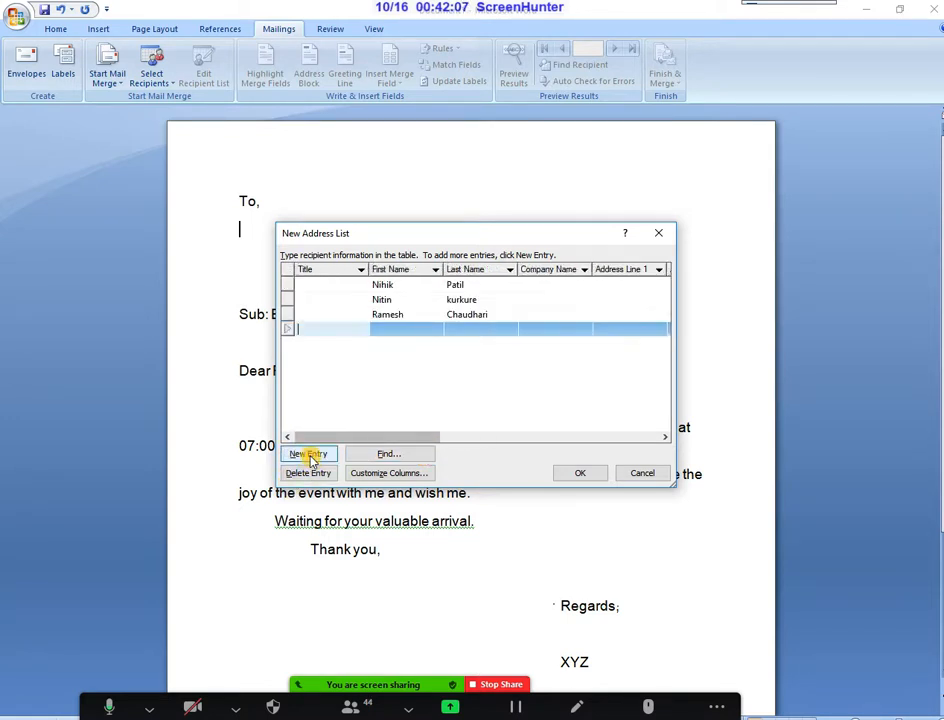
pyautogui.press('Tab')
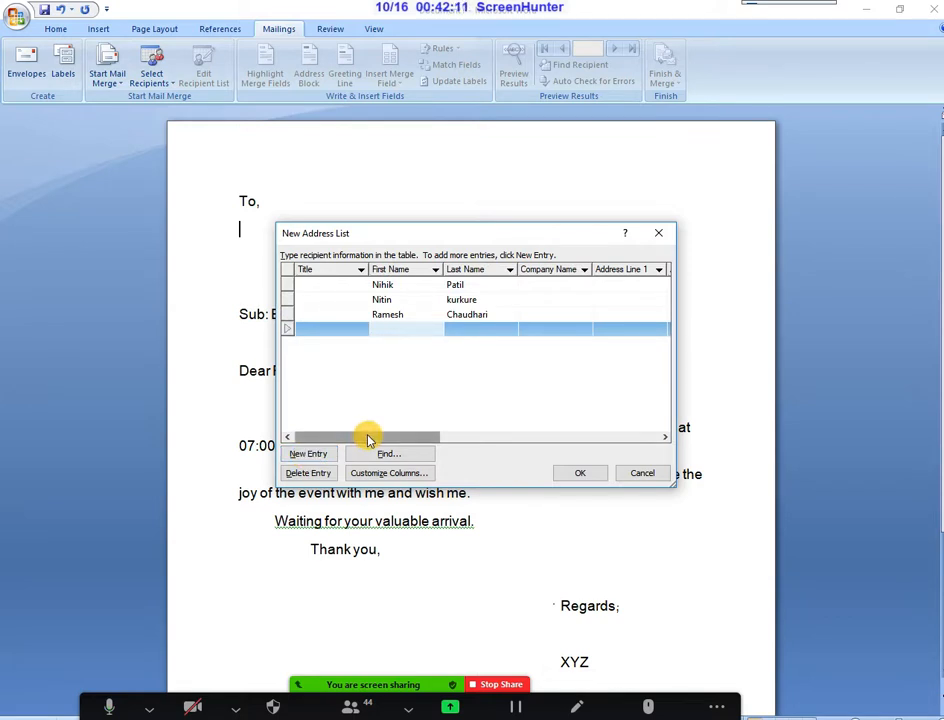
pyautogui.write('Rajesh')
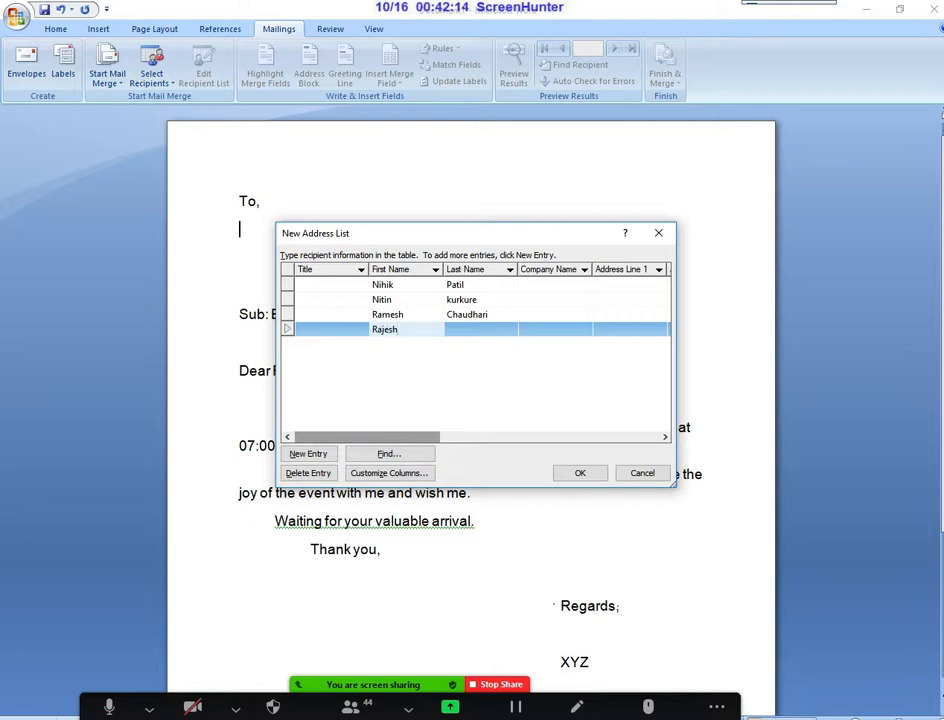
pyautogui.press('Tab')
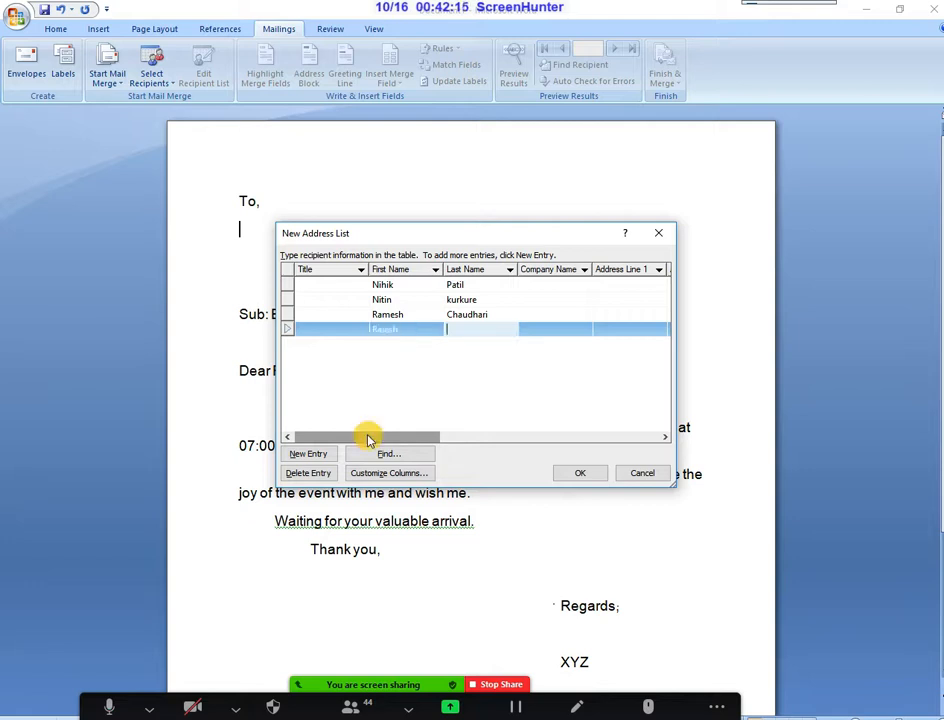
pyautogui.write('PA')
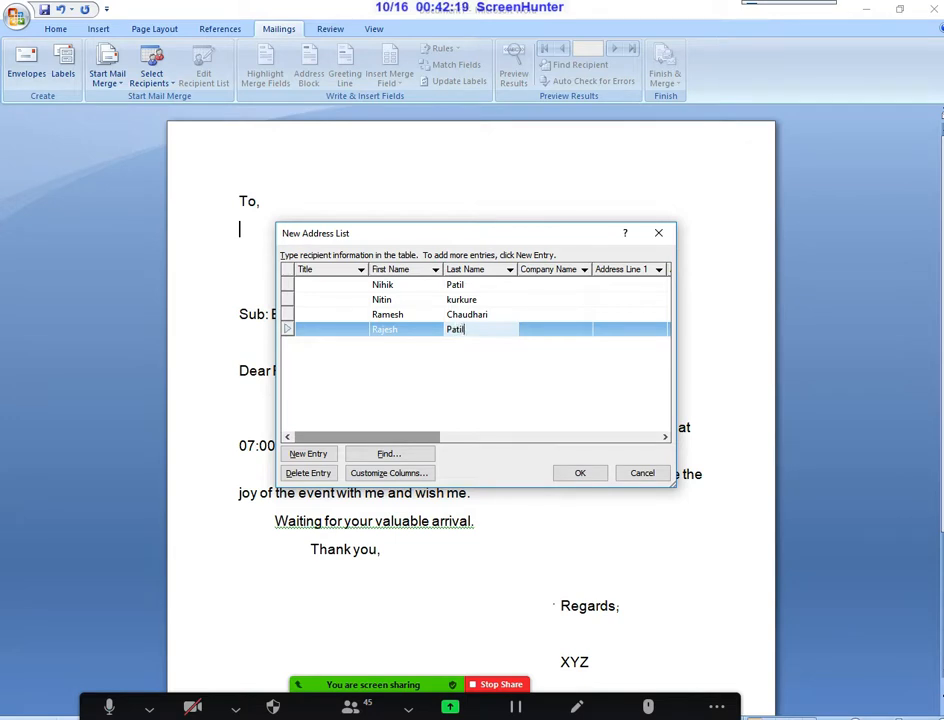
pyautogui.press('Tab')
pyautogui.press('Tab')
pyautogui.press('Tab')
pyautogui.press('Tab')
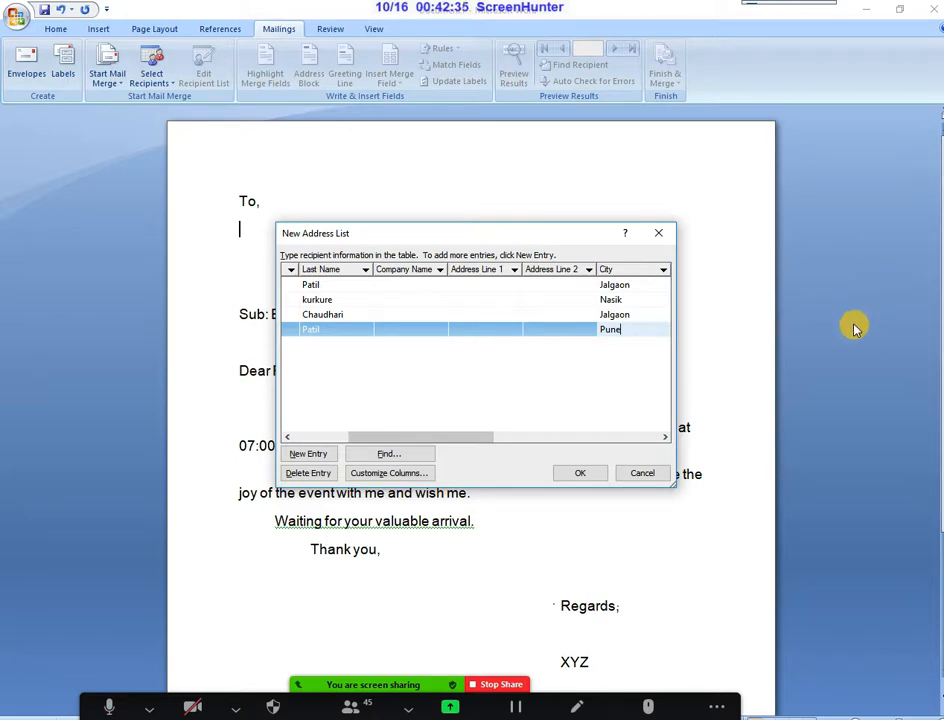
pyautogui.click(582, 473)
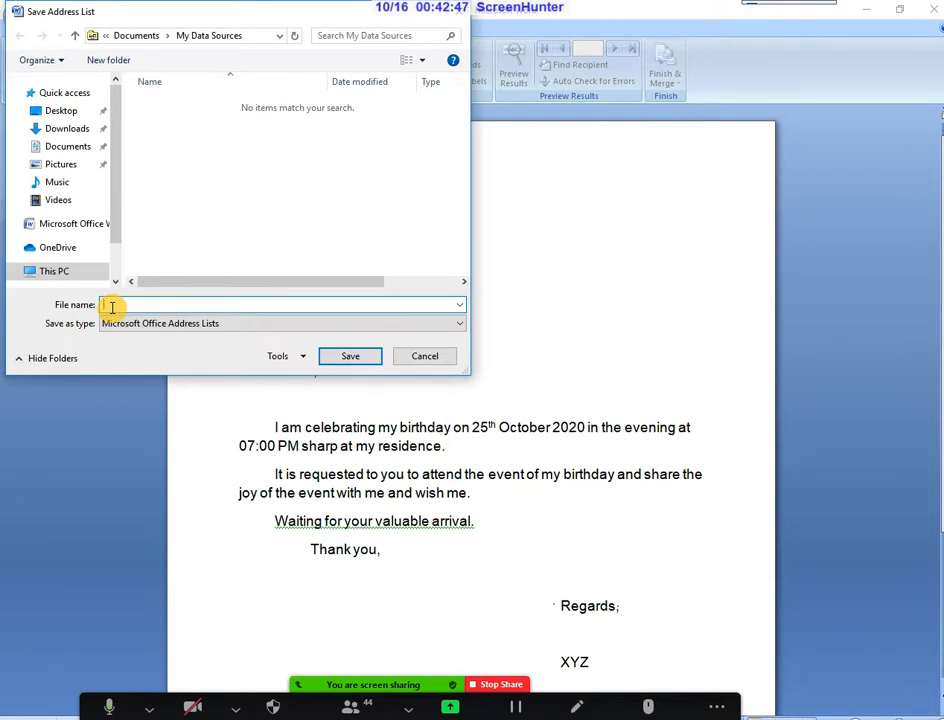
# Save the address list as 'friendlist' in the Documents folder.
pyautogui.write('friendlist')
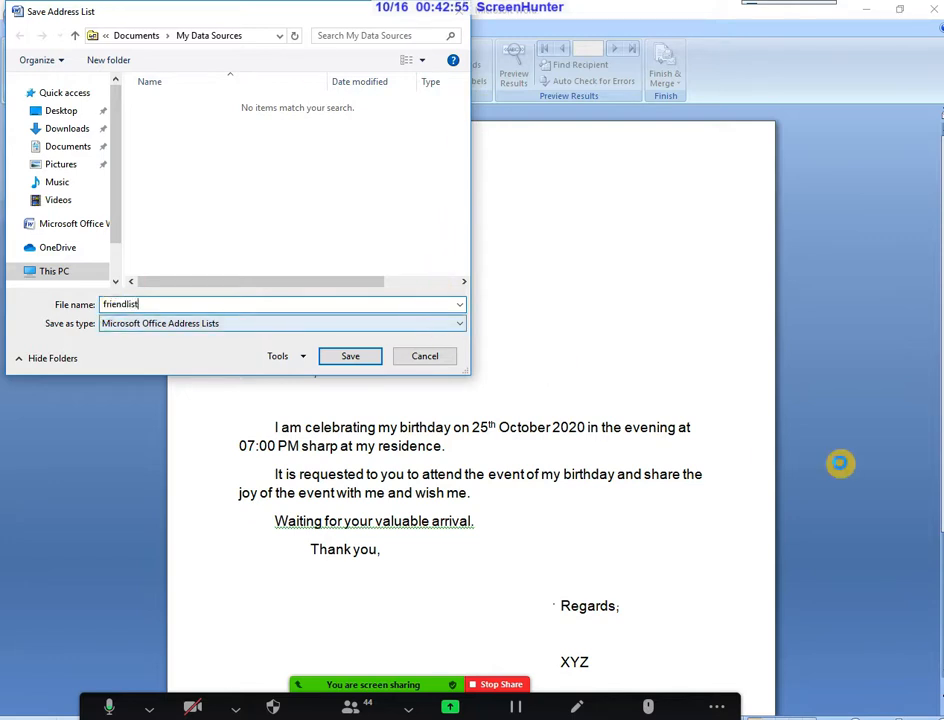
pyautogui.click(70, 146)
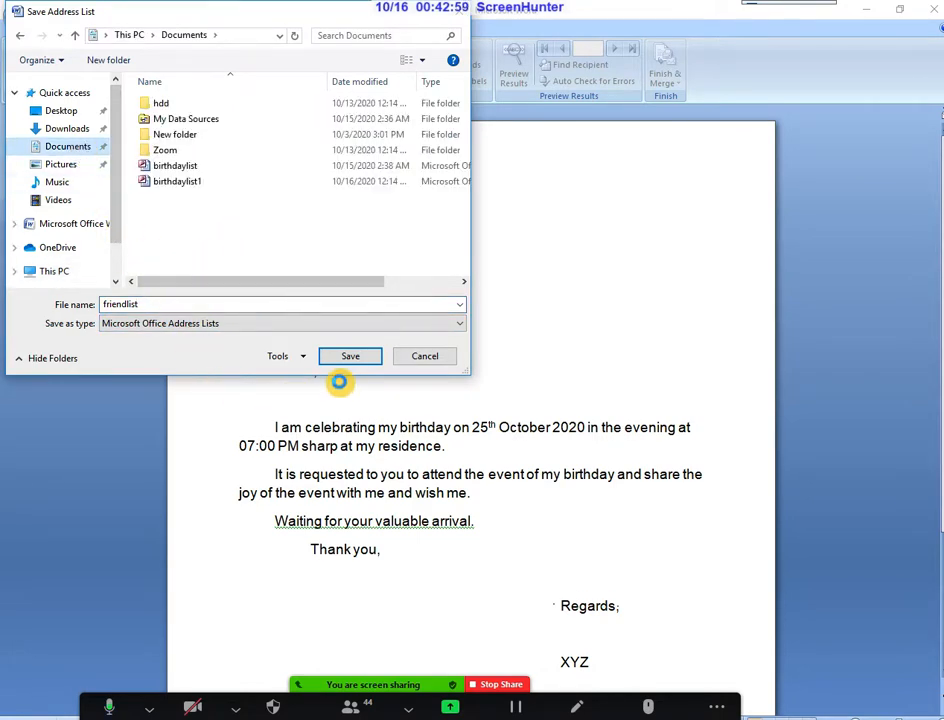
pyautogui.click(352, 357)
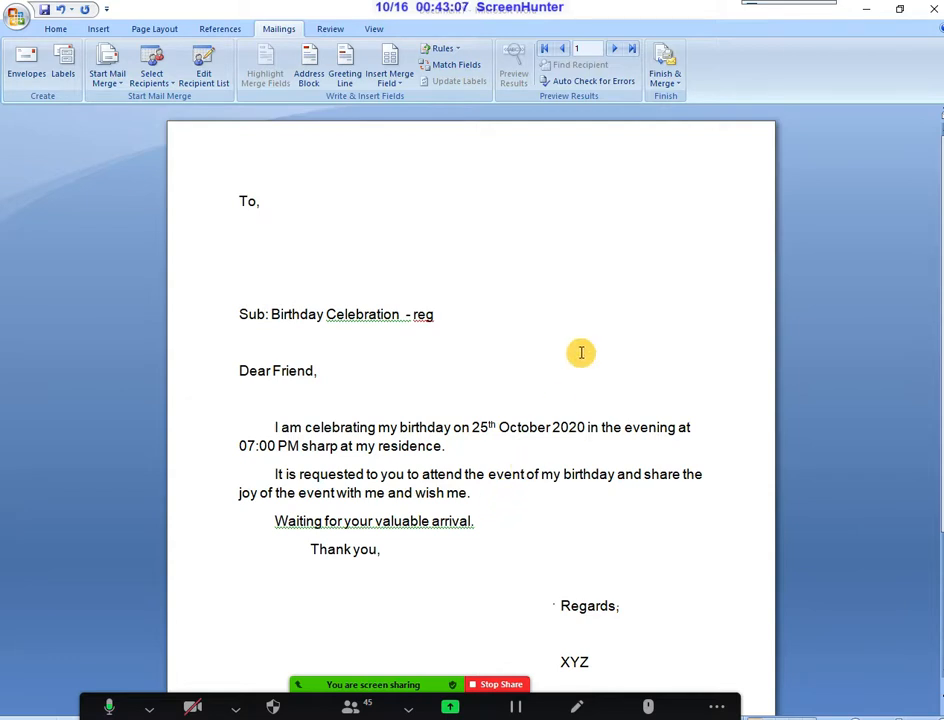
pyautogui.click(220, 62)
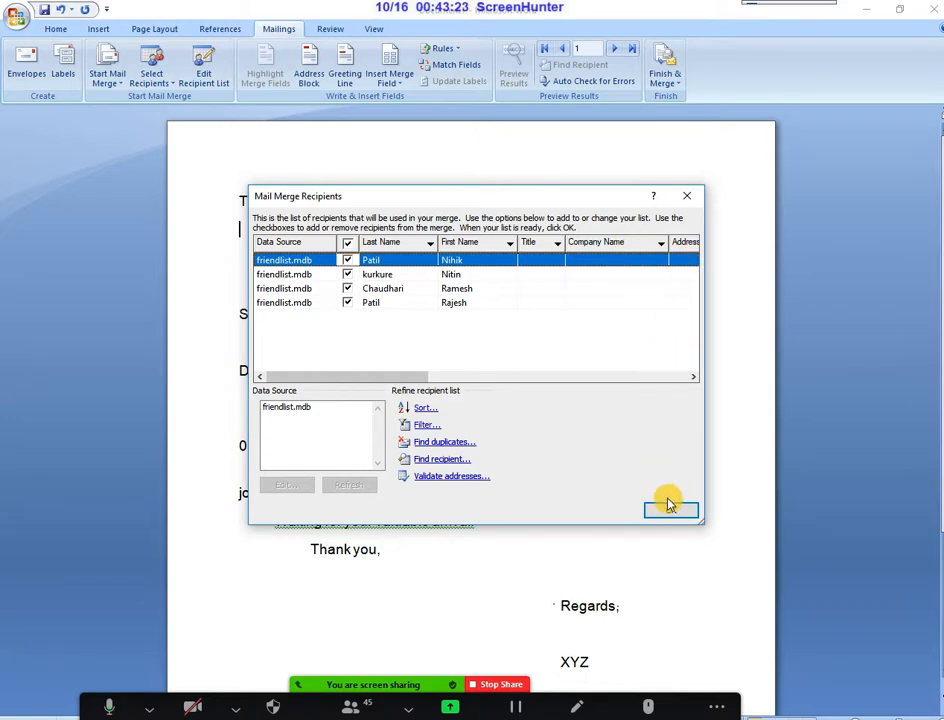
pyautogui.click(688, 197)
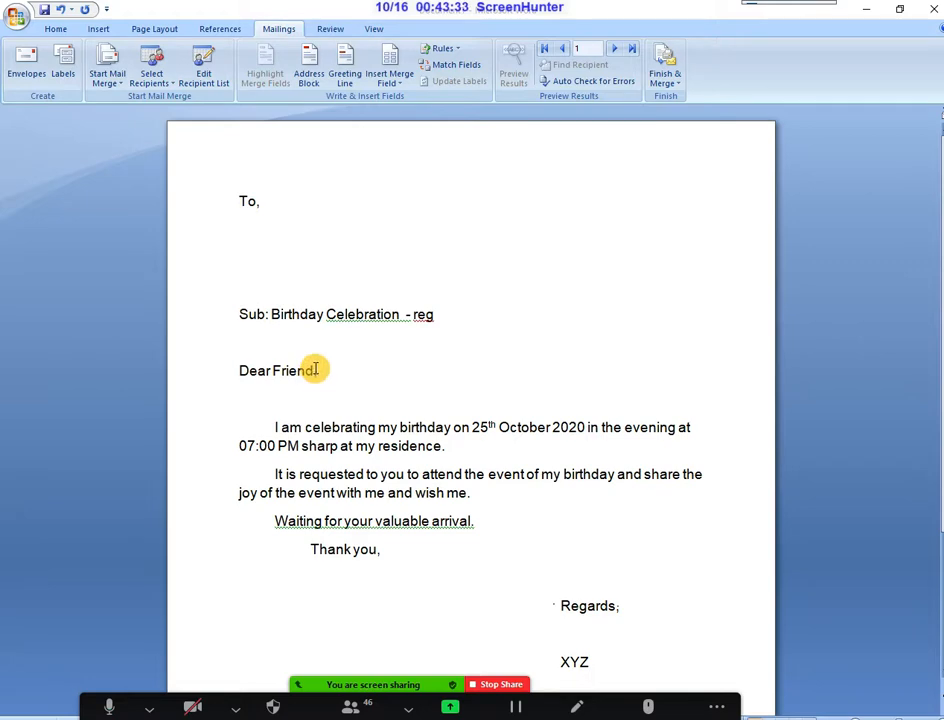
# Look at the Address Block and Greeting Line options without inserting, then open Insert Merge Field.
pyautogui.click(320, 80)
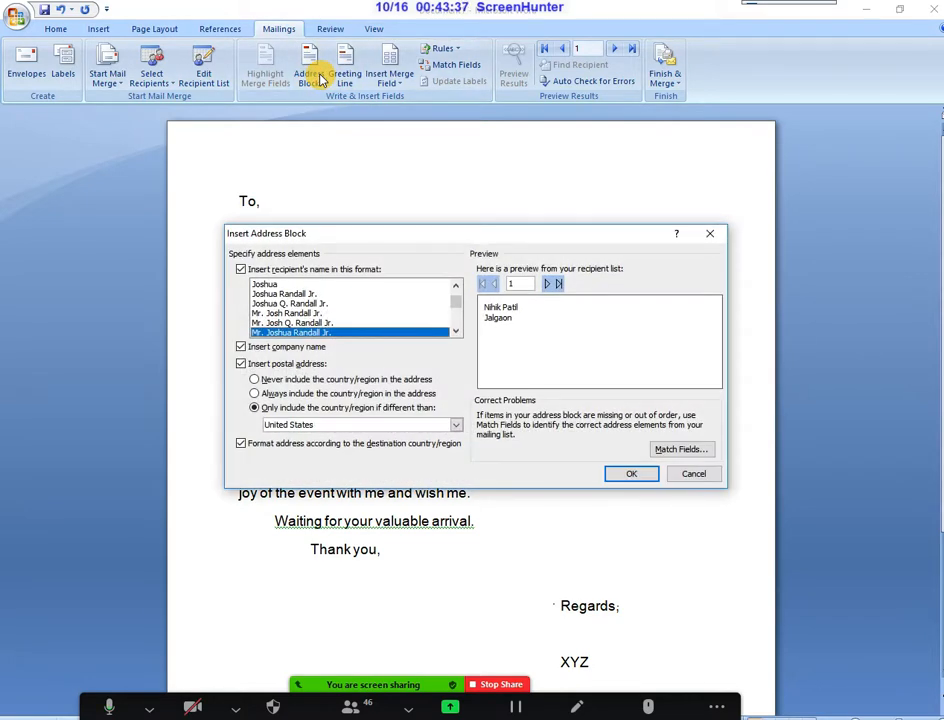
pyautogui.click(709, 233)
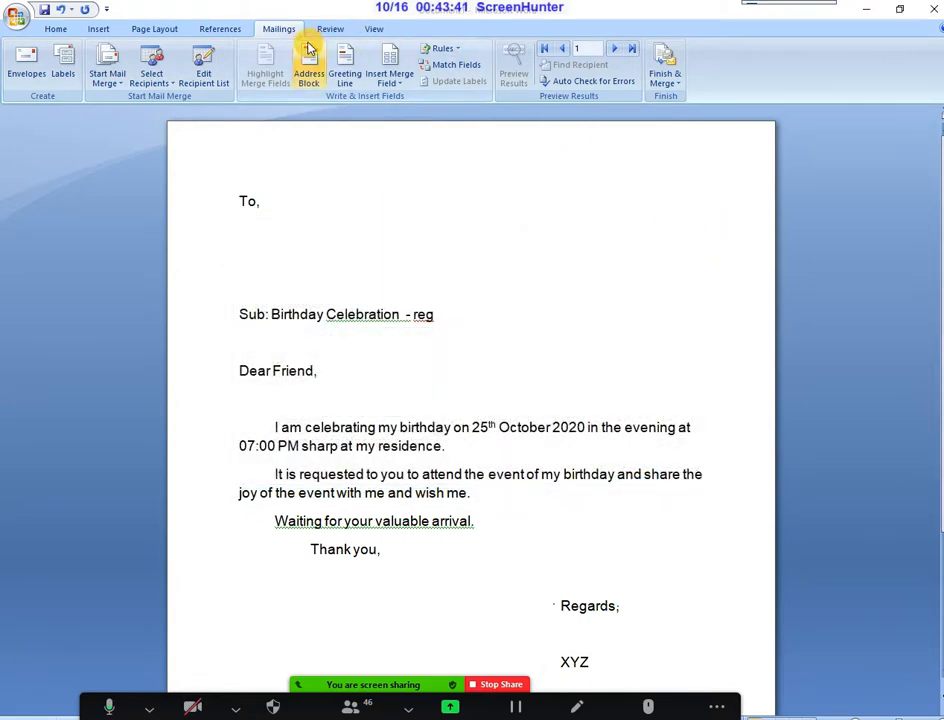
pyautogui.click(362, 61)
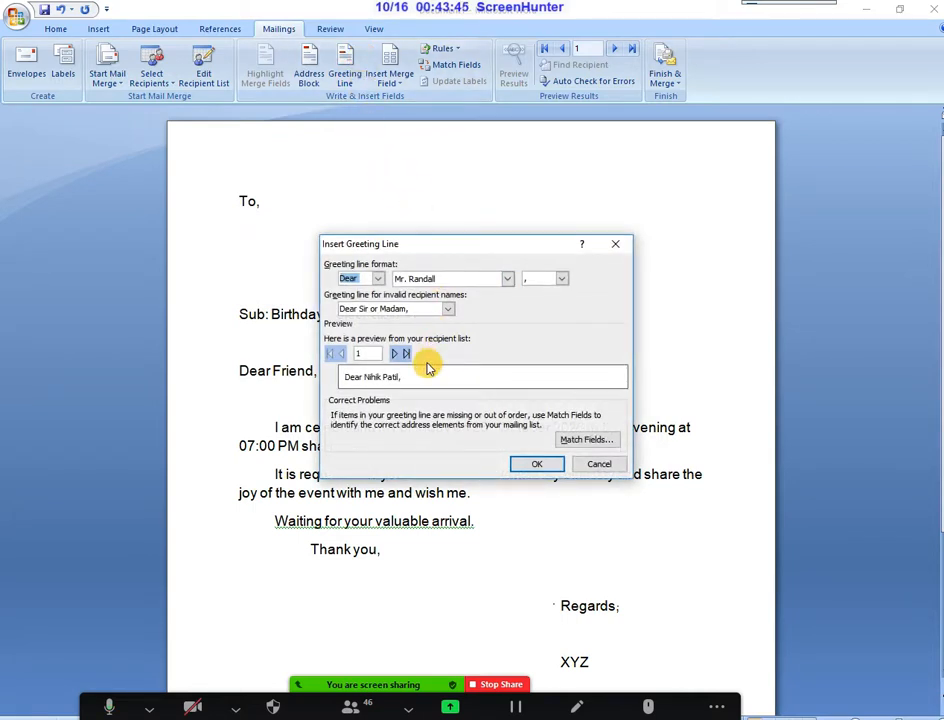
pyautogui.click(617, 246)
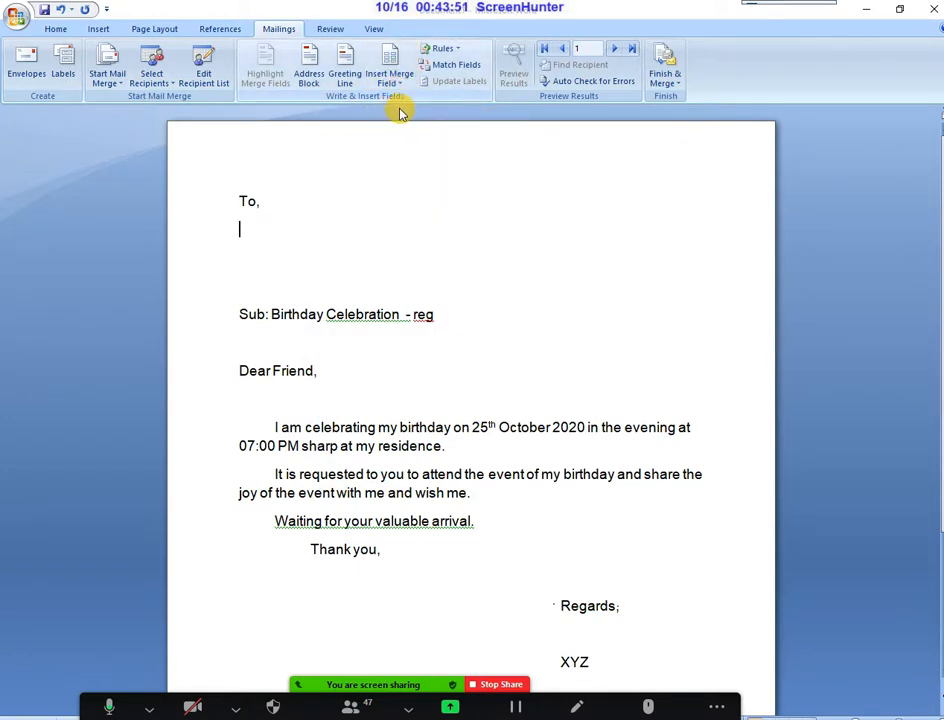
pyautogui.click(393, 62)
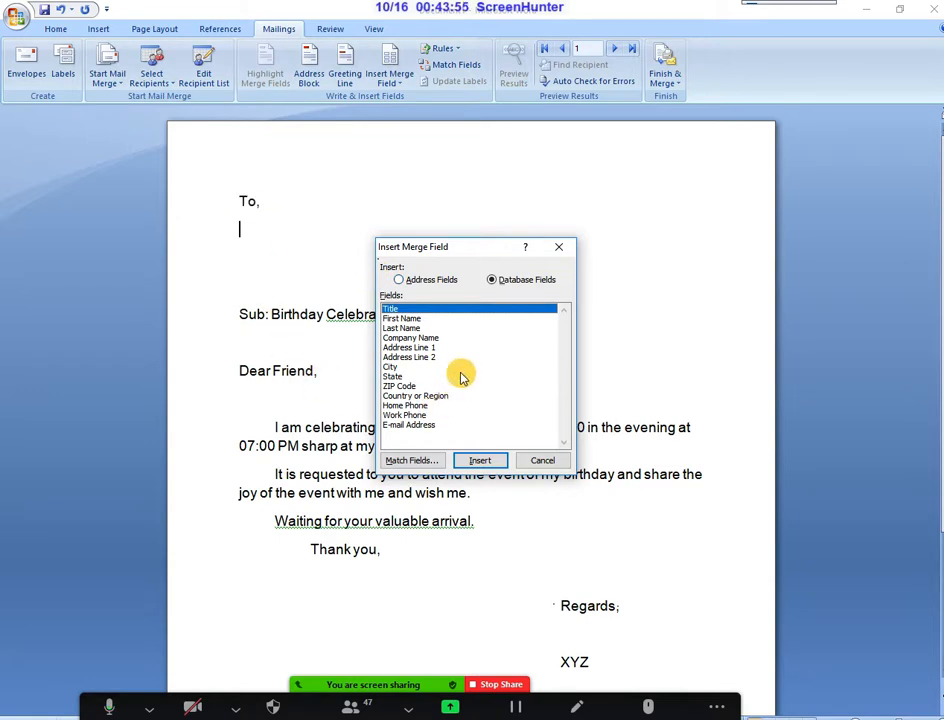
# Insert the First Name merge field under 'To,' and start a new line after it.
pyautogui.click(412, 319)
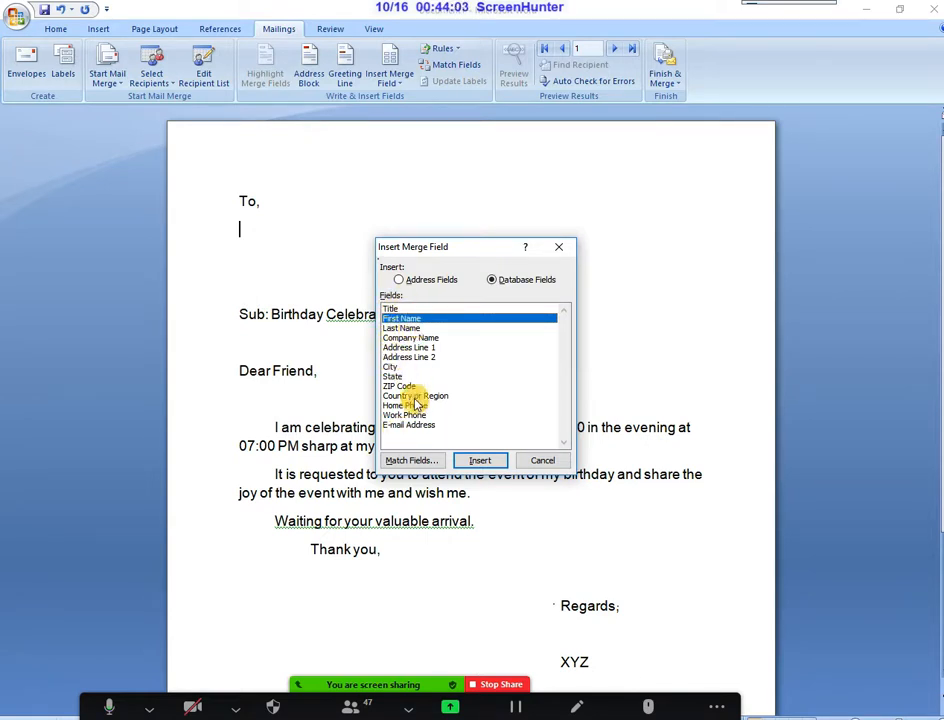
pyautogui.click(480, 460)
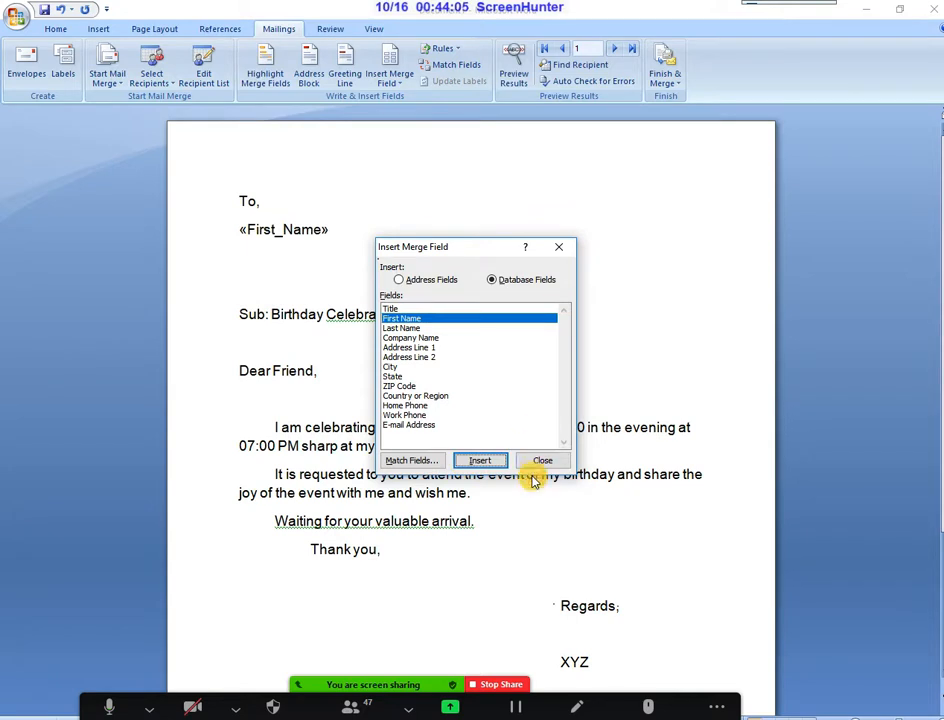
pyautogui.click(540, 461)
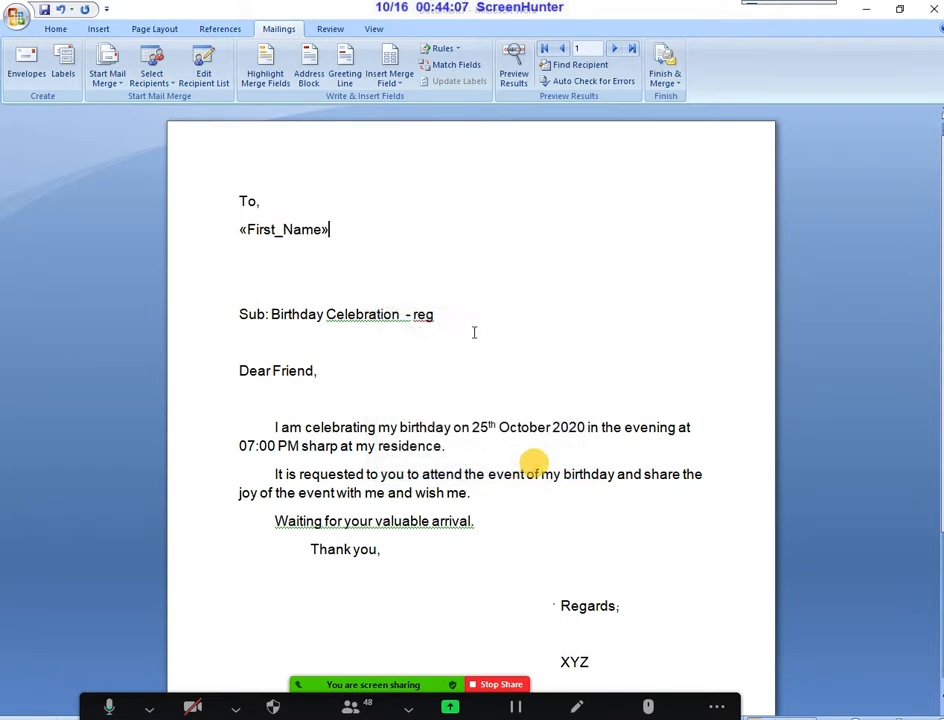
pyautogui.press('Return')
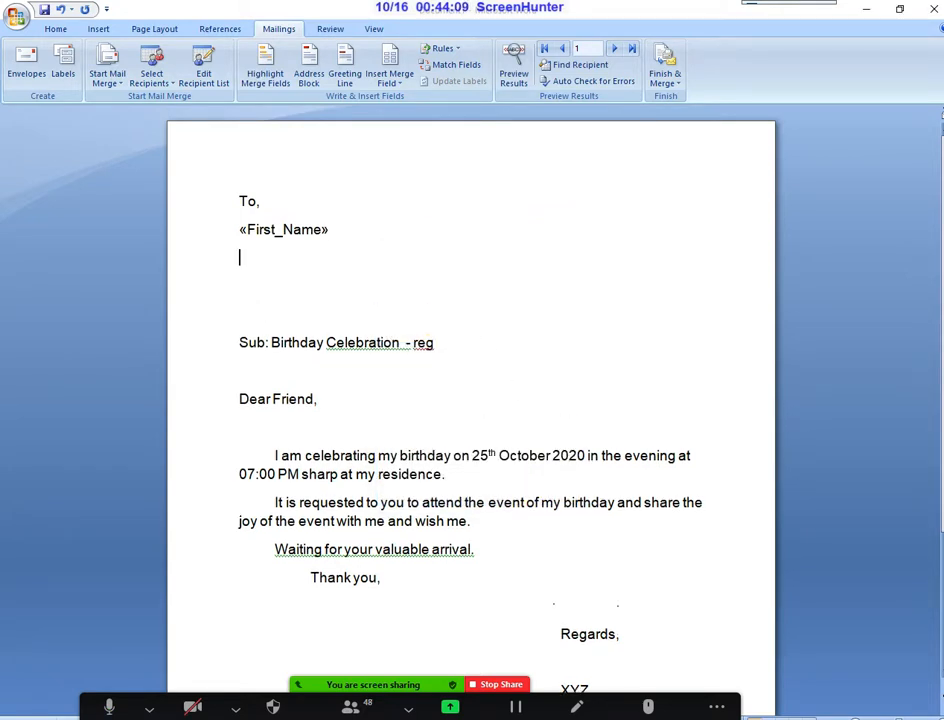
# Insert the Last Name merge field on the new line and add another line below it.
pyautogui.click(394, 66)
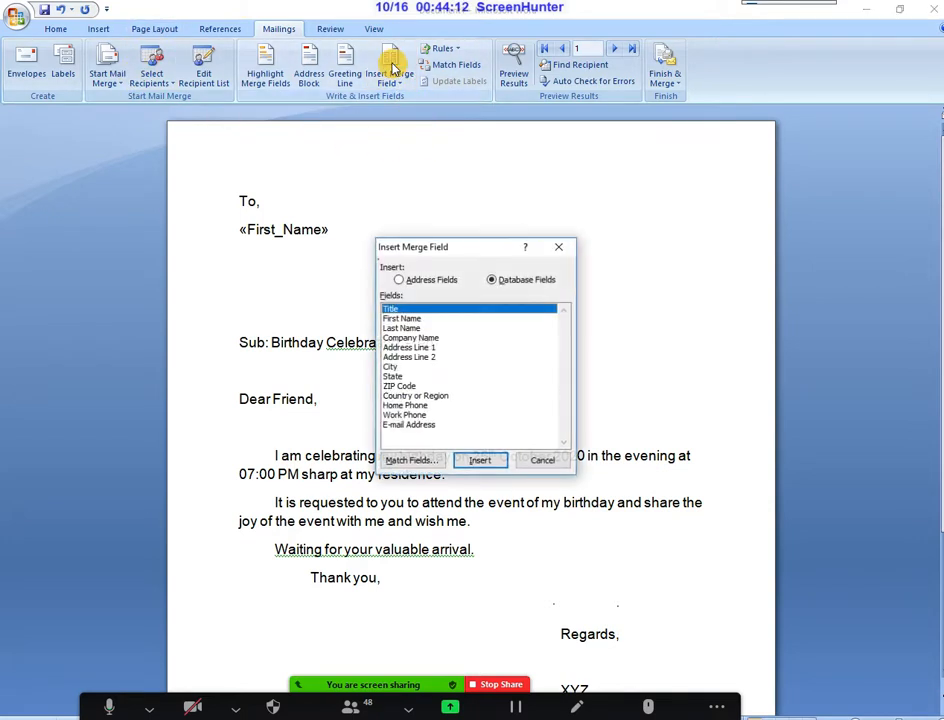
pyautogui.click(419, 330)
pyautogui.click(486, 460)
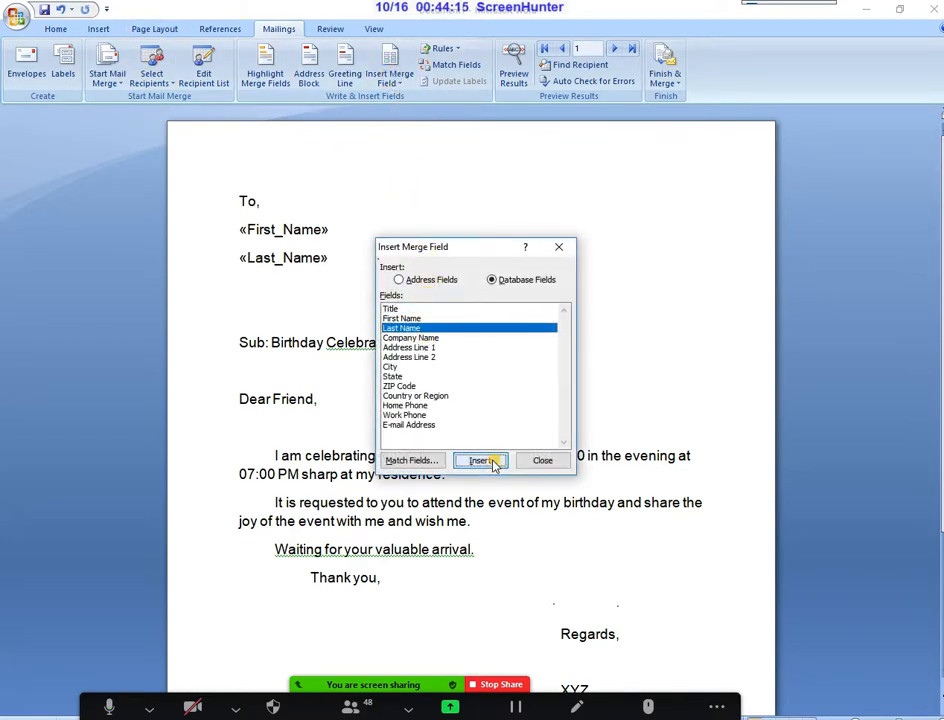
pyautogui.click(542, 460)
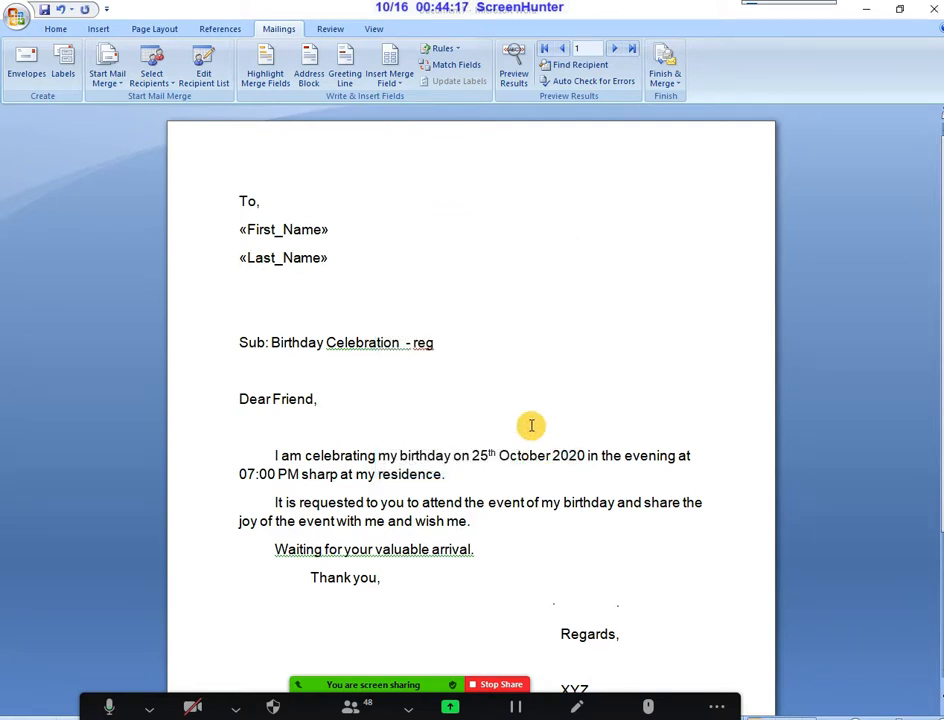
pyautogui.press('Return')
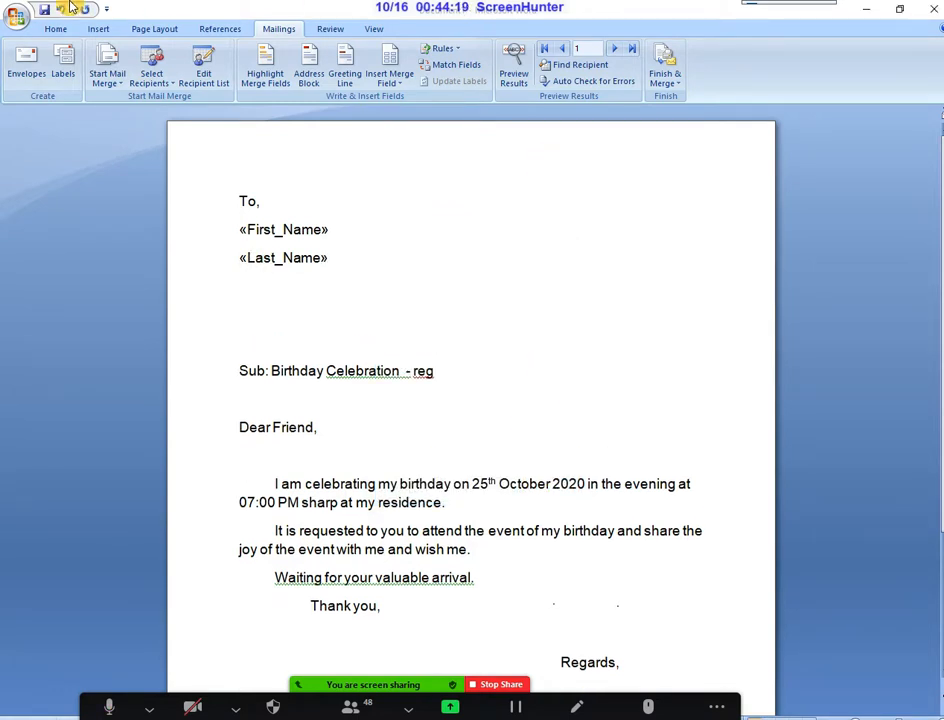
# Add the City merge field on the next line beneath «Last_Name».
pyautogui.click(393, 76)
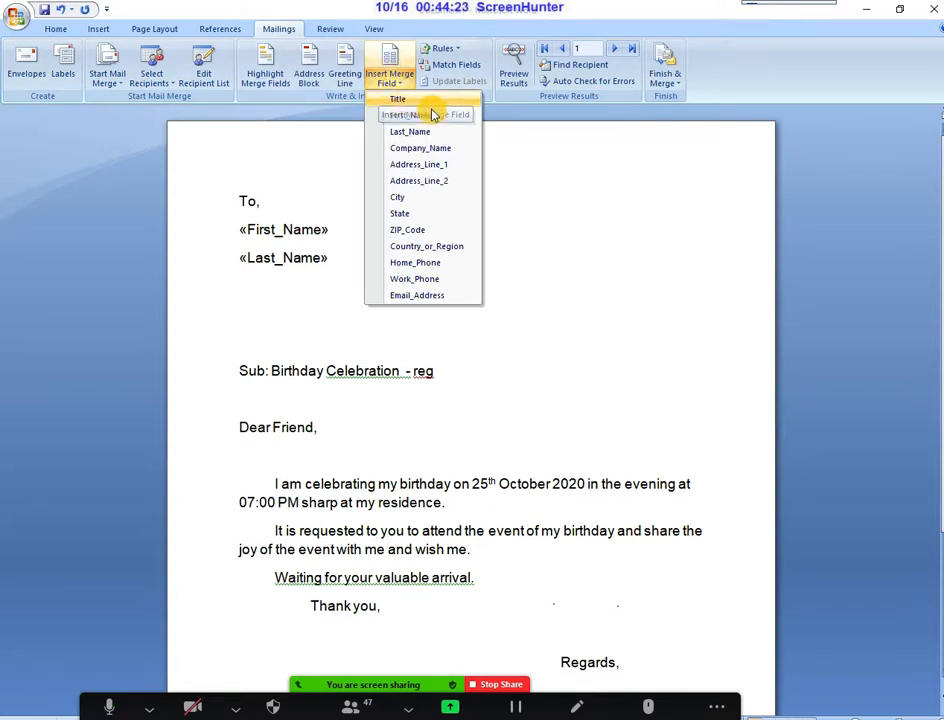
pyautogui.click(417, 203)
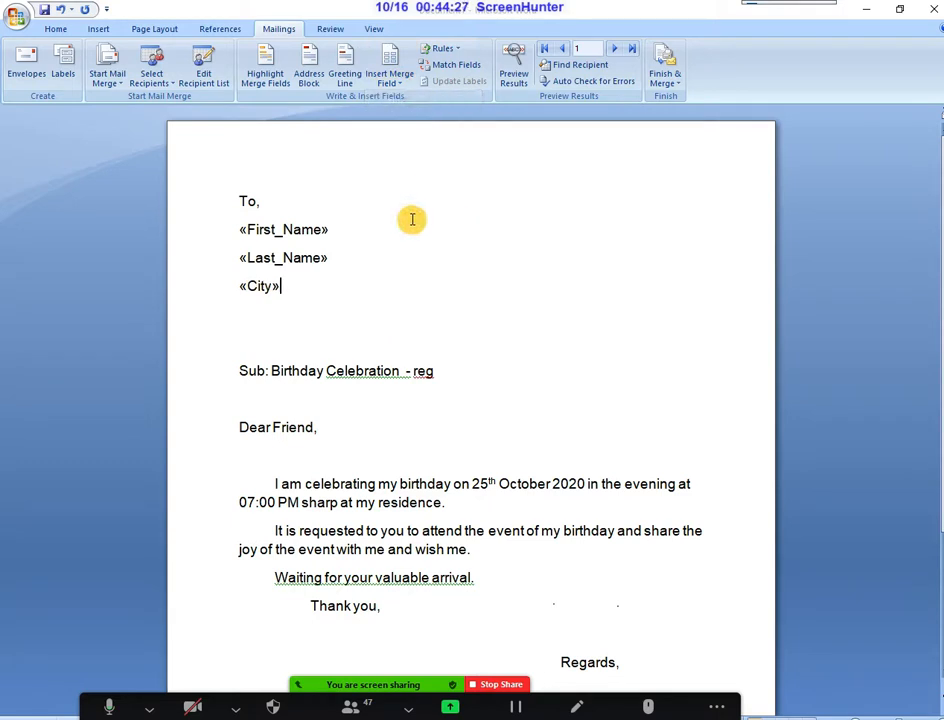
pyautogui.click(400, 313)
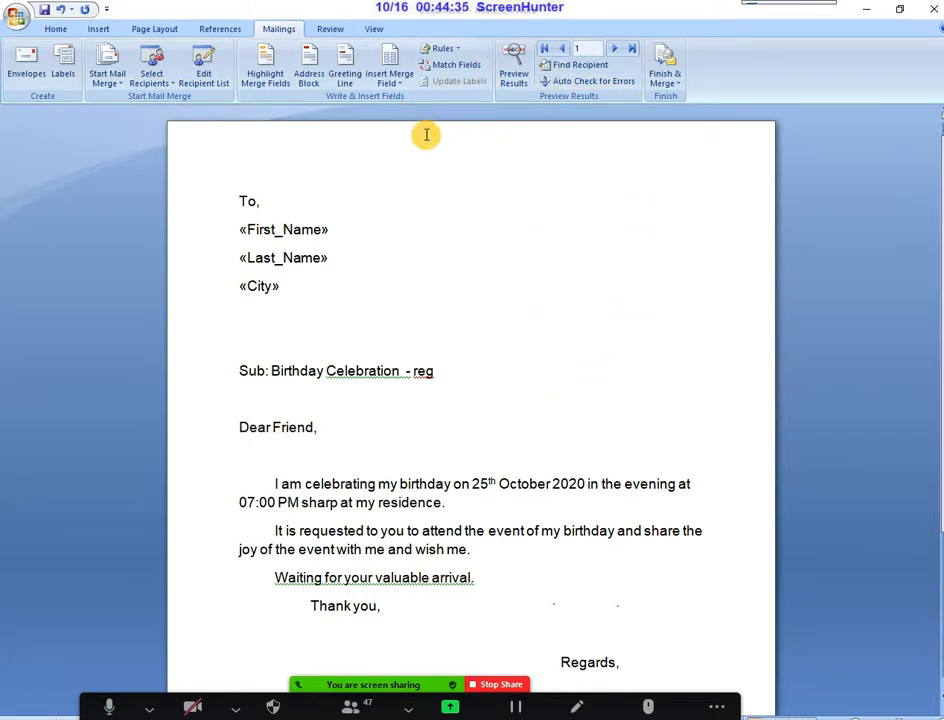
# Preview the letter with actual recipient data and advance through the following records.
pyautogui.click(512, 64)
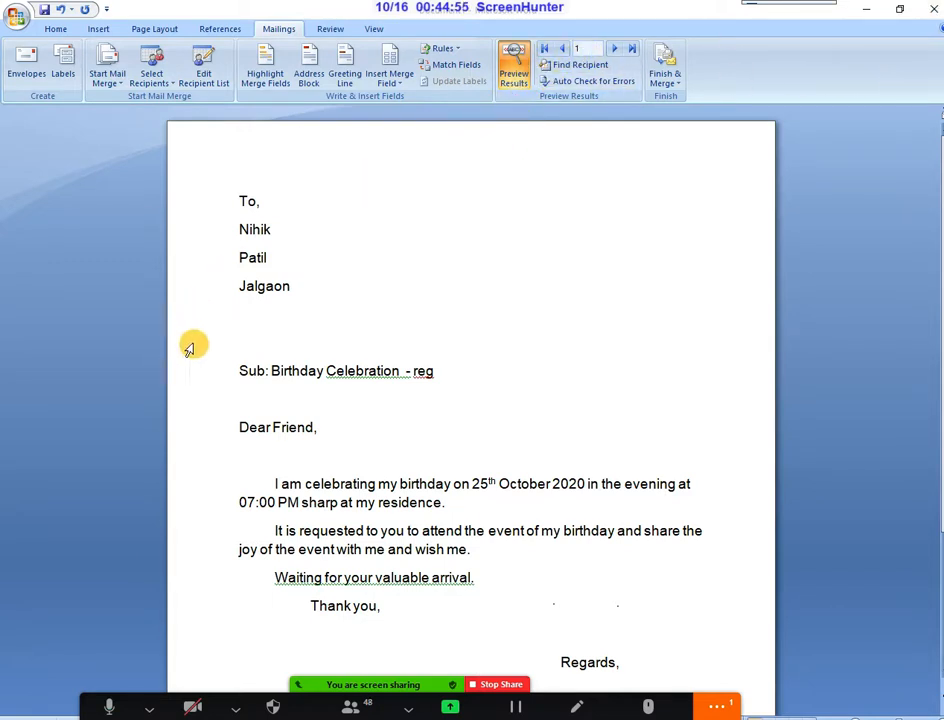
pyautogui.click(615, 50)
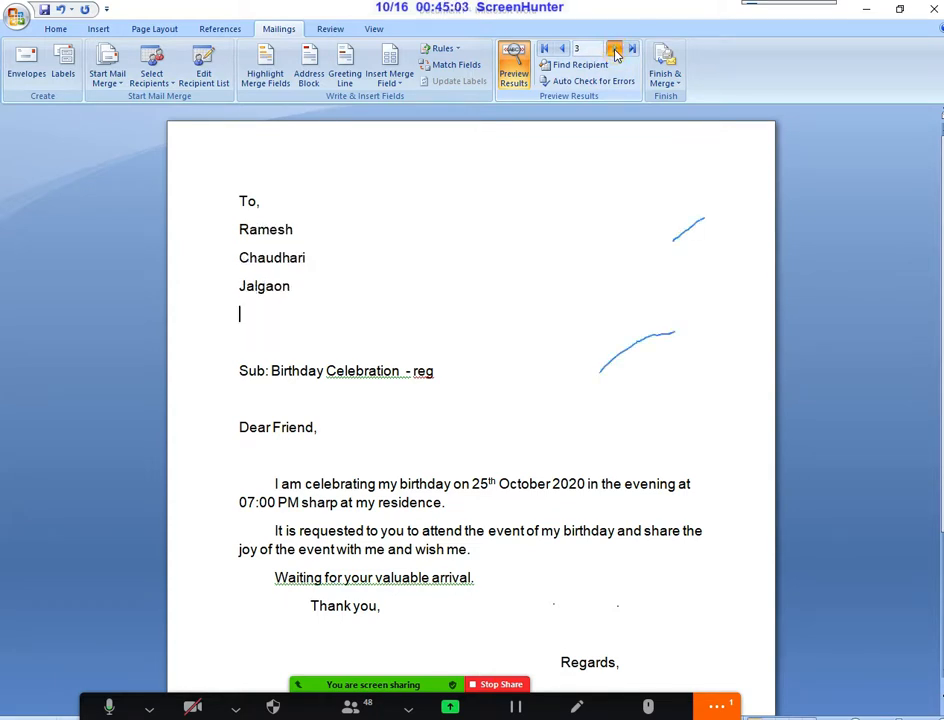
pyautogui.click(616, 50)
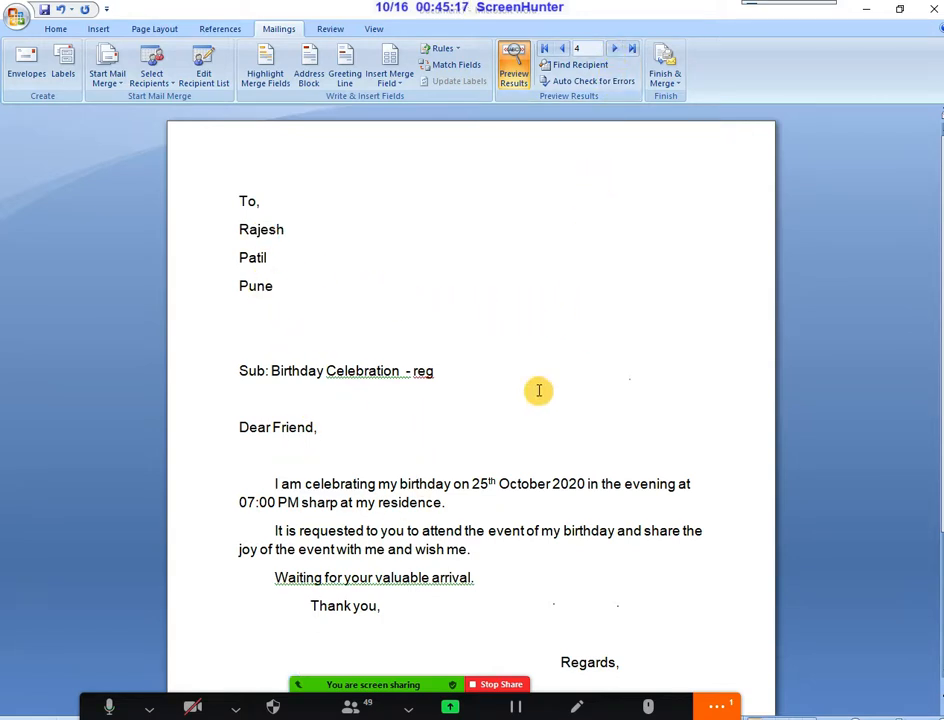
# Look at the Finish & Merge options, dismiss them, and place the cursor after the previewed last name.
pyautogui.click(672, 80)
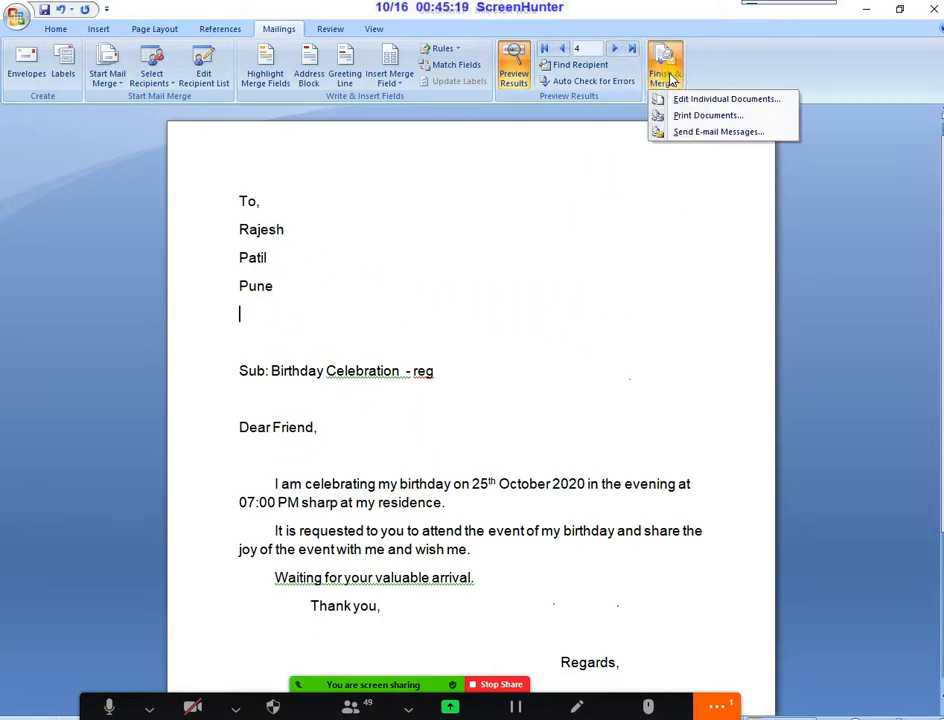
pyautogui.click(681, 216)
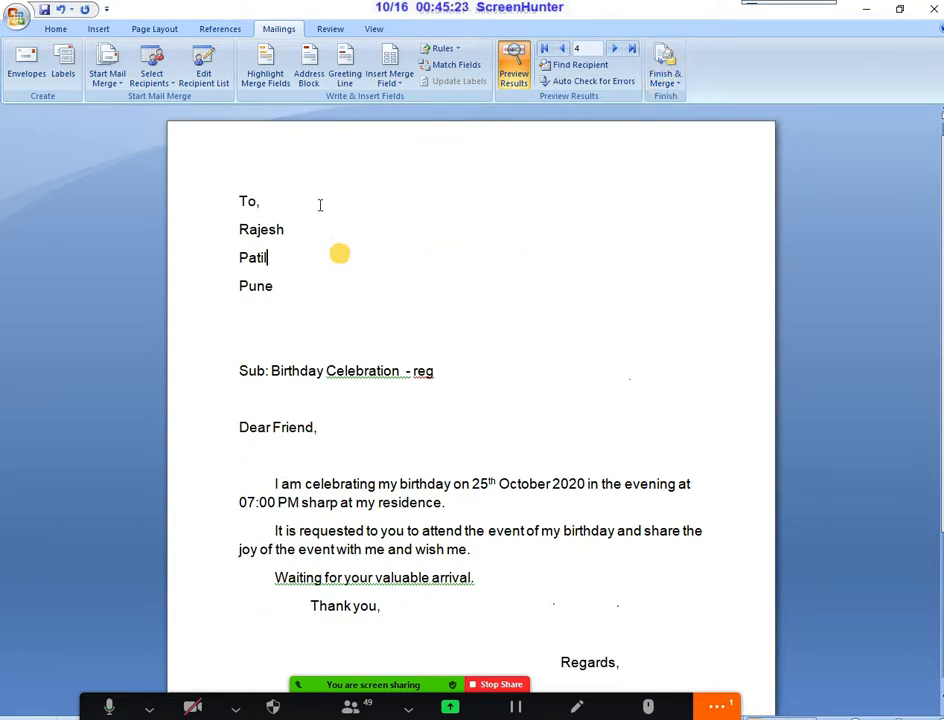
pyautogui.scroll(-3, 388, 256)
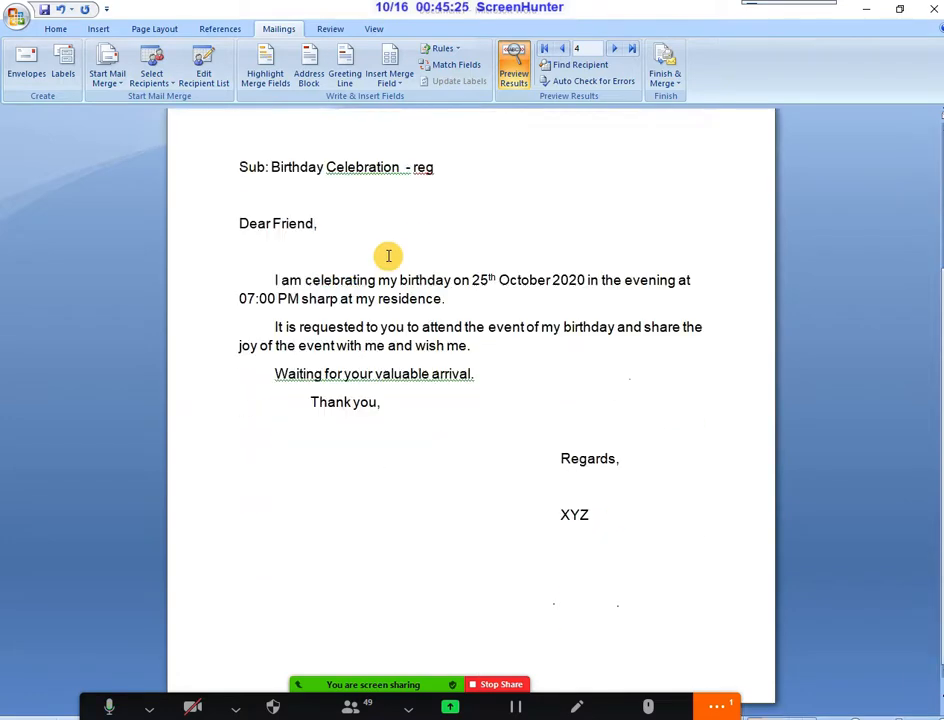
pyautogui.scroll(3, 388, 256)
pyautogui.click(387, 255)
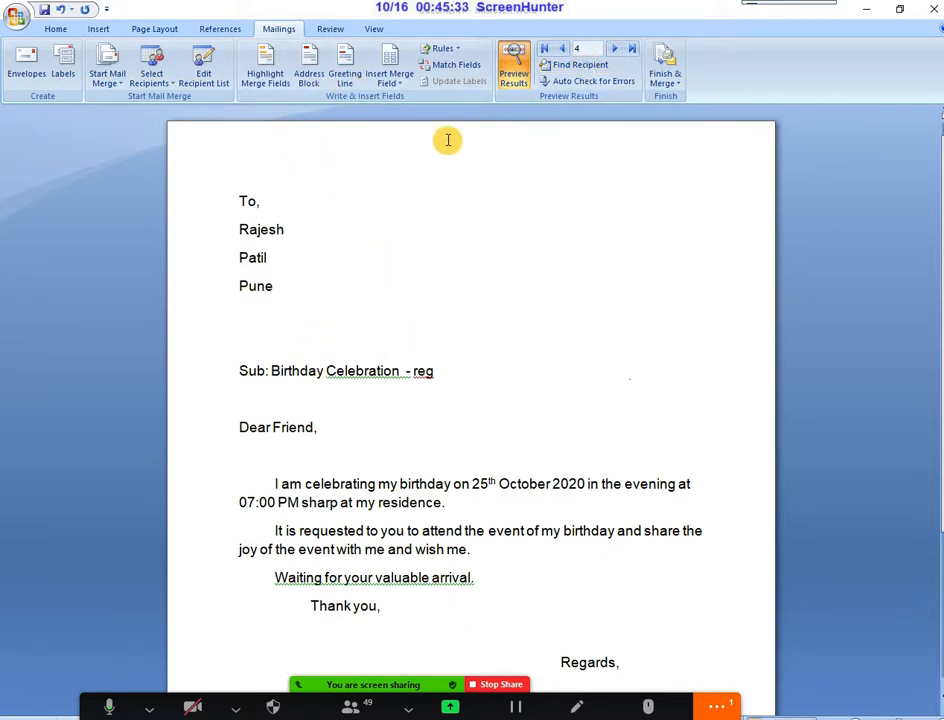
pyautogui.scroll(-4, 358, 372)
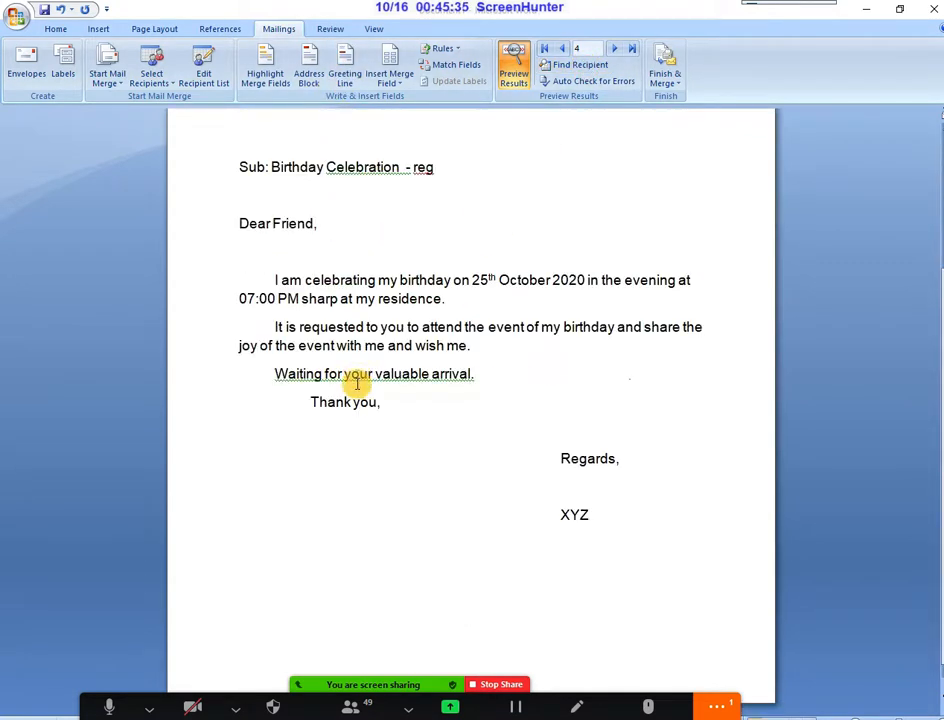
pyautogui.scroll(4, 354, 385)
pyautogui.click(313, 263)
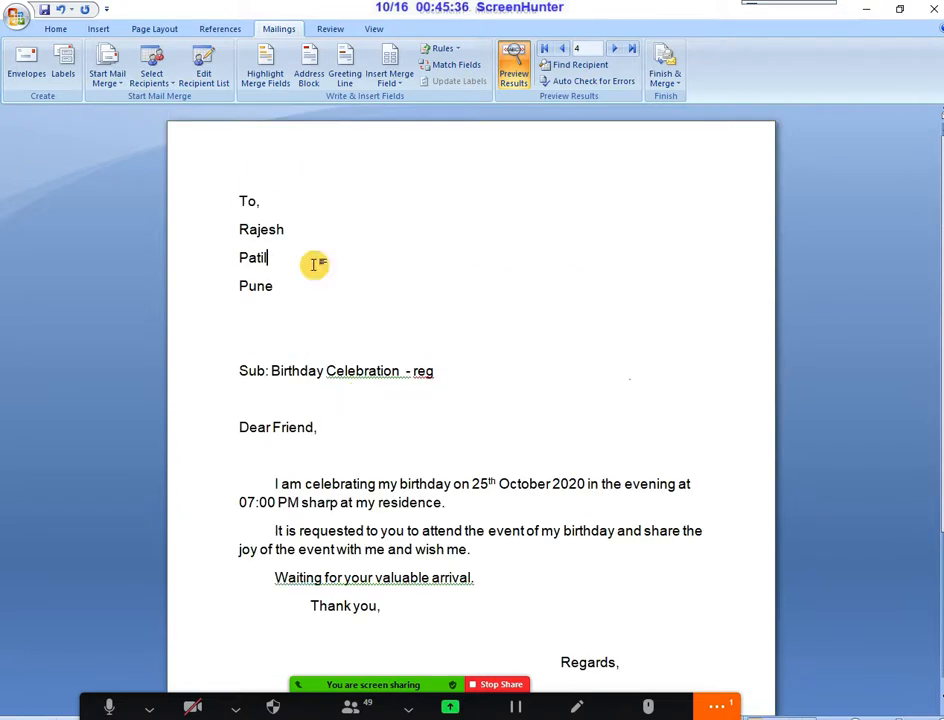
# Turn off Preview Results to show the «First_Name», «Last_Name», «City» fields again, and view the Finish & Merge options.
pyautogui.click(515, 68)
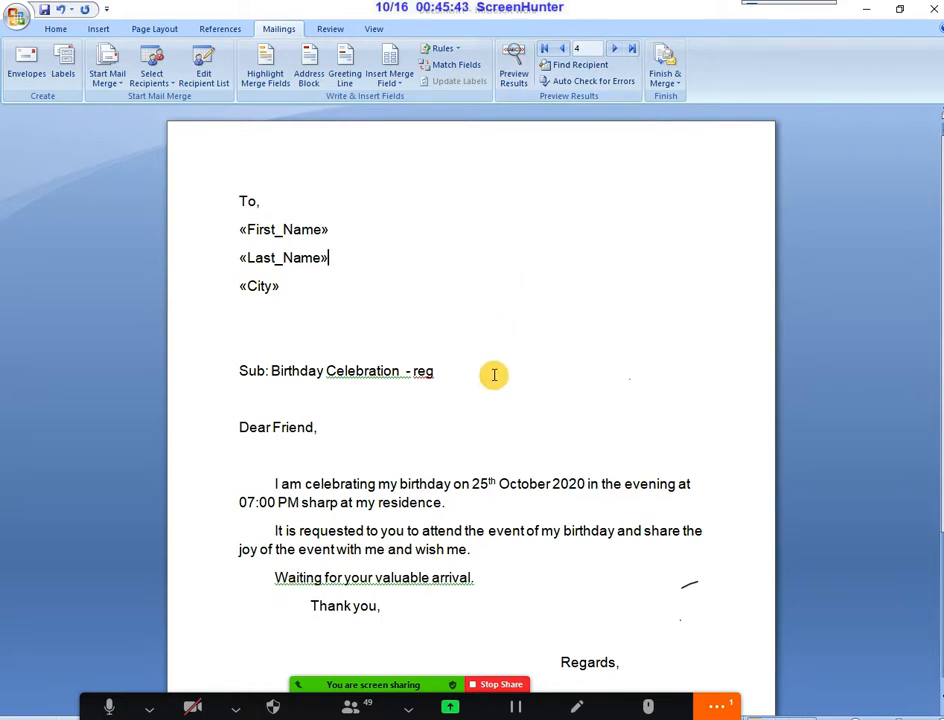
pyautogui.click(672, 86)
pyautogui.scroll(-3, 457, 564)
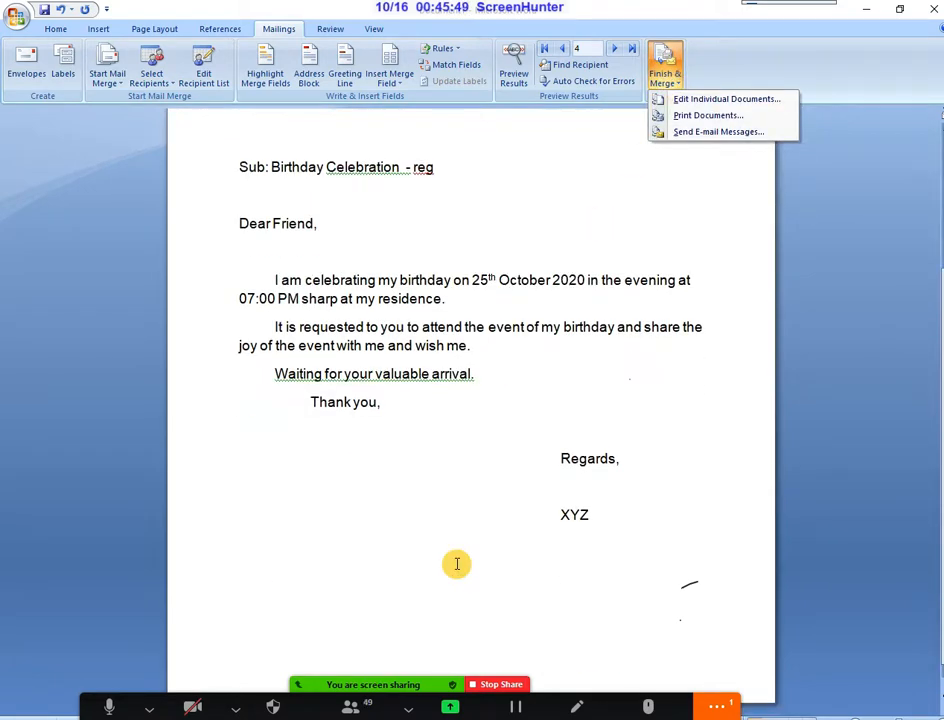
pyautogui.scroll(4, 455, 564)
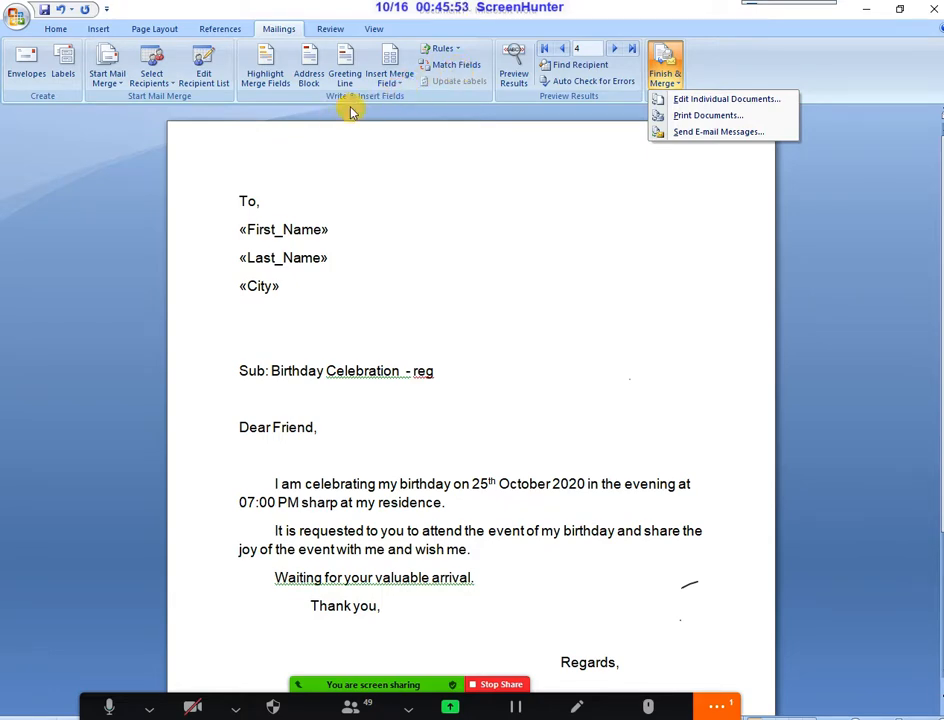
pyautogui.click(472, 66)
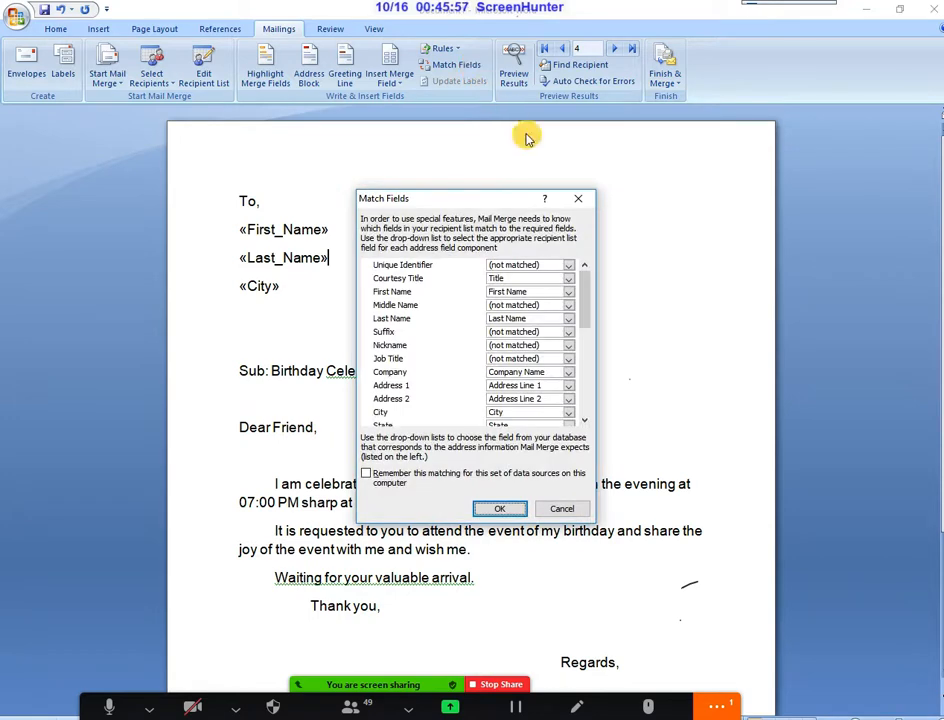
pyautogui.click(578, 198)
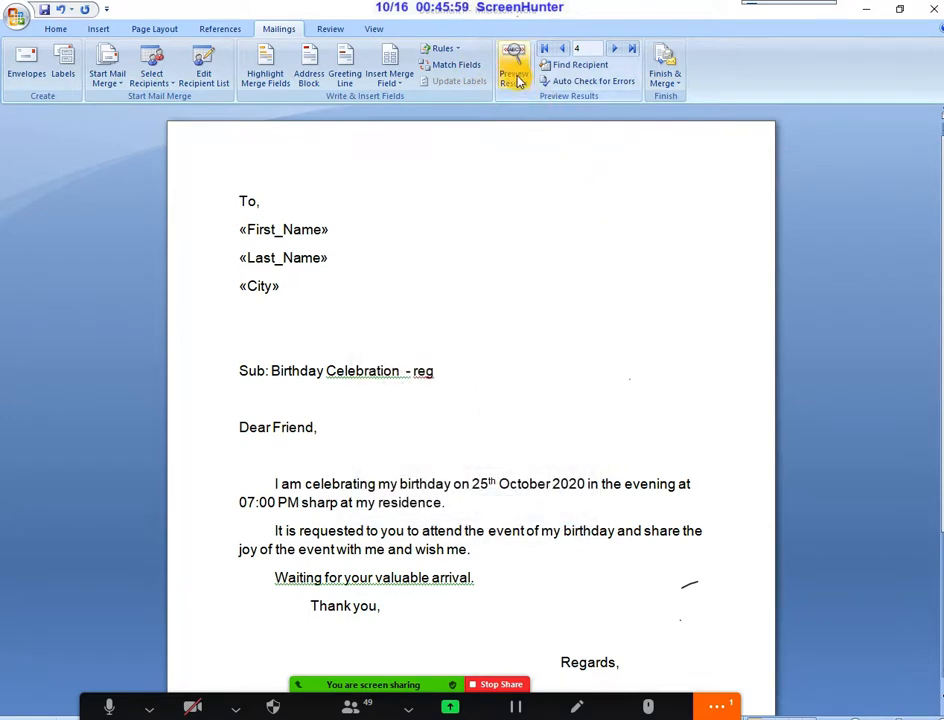
pyautogui.click(582, 66)
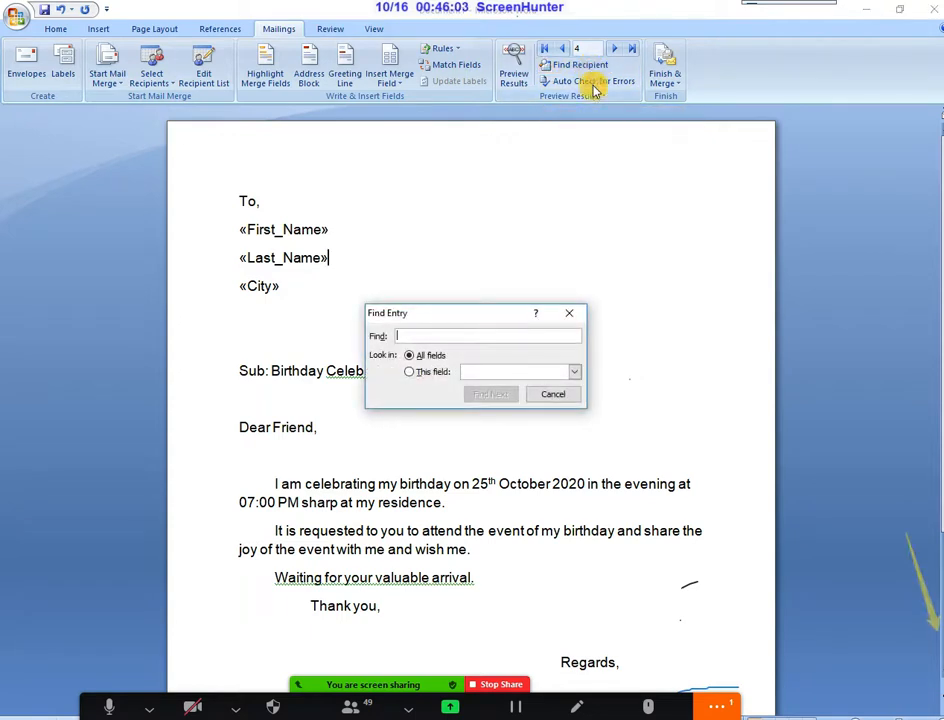
pyautogui.click(570, 315)
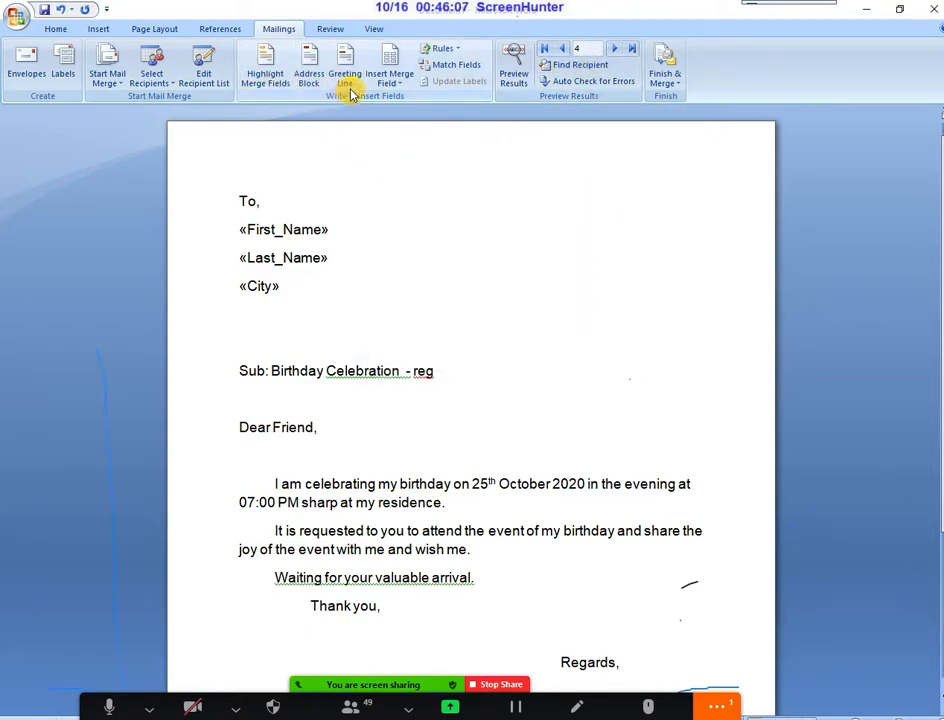
pyautogui.scroll(-3, 420, 530)
pyautogui.scroll(3, 420, 530)
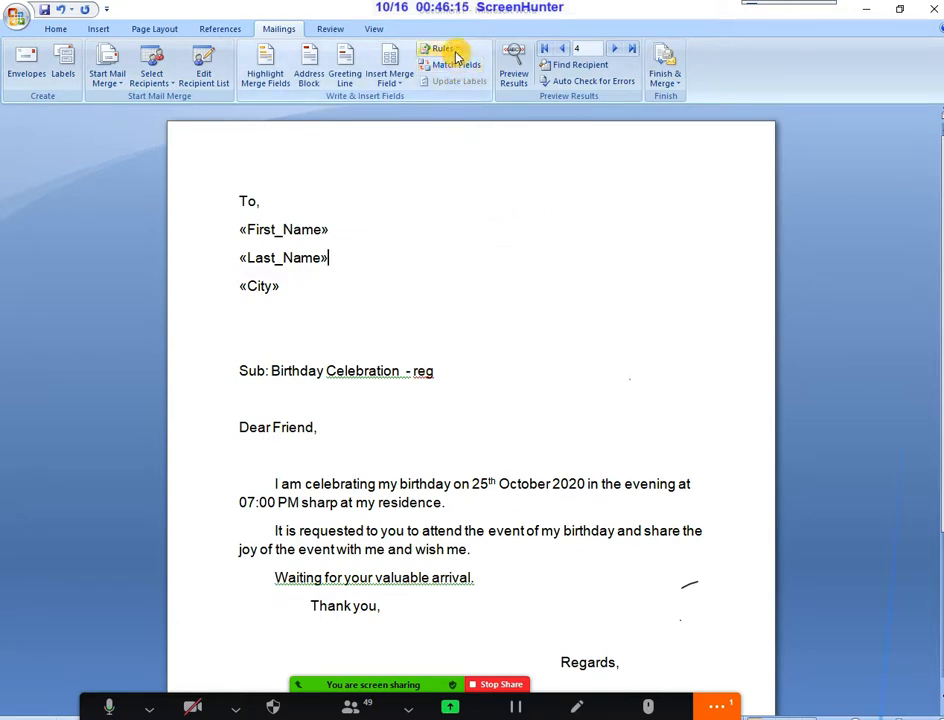
pyautogui.click(392, 80)
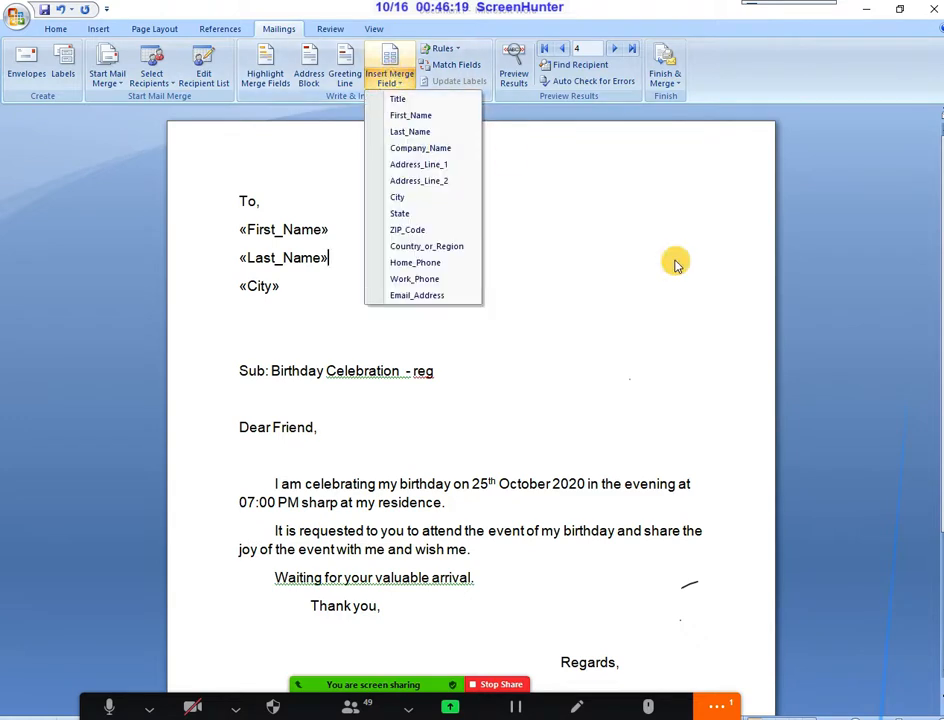
pyautogui.click(638, 297)
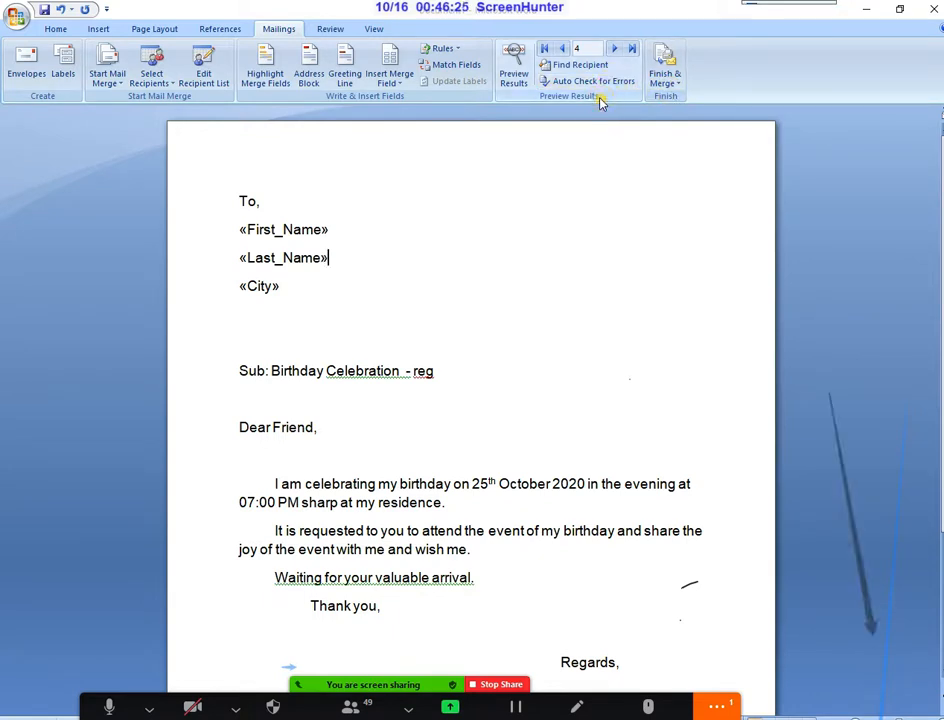
pyautogui.click(512, 79)
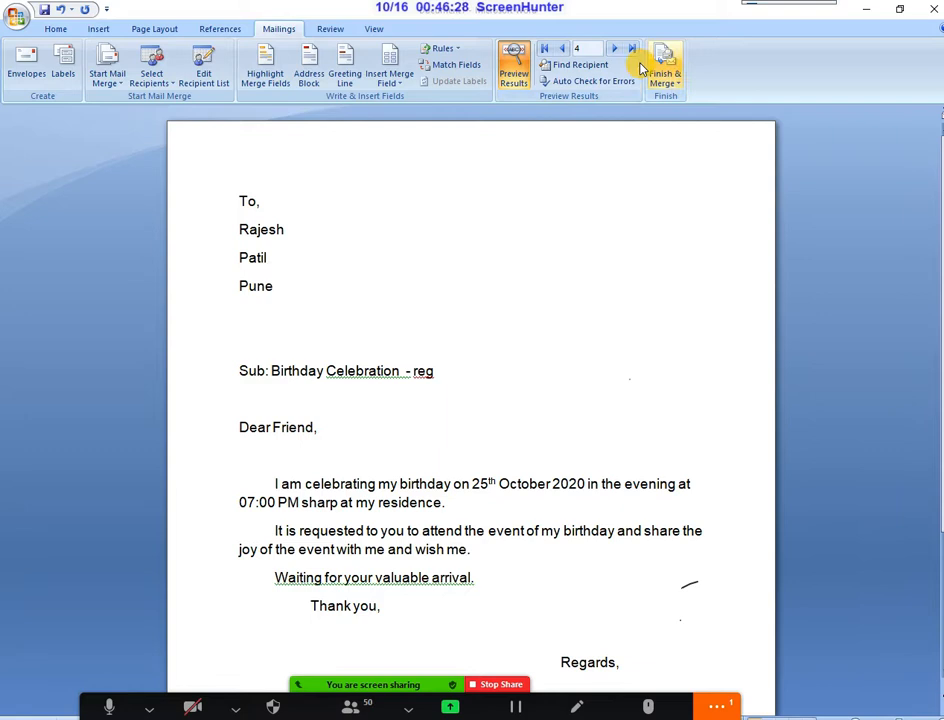
pyautogui.click(510, 82)
pyautogui.click(507, 86)
pyautogui.click(507, 86)
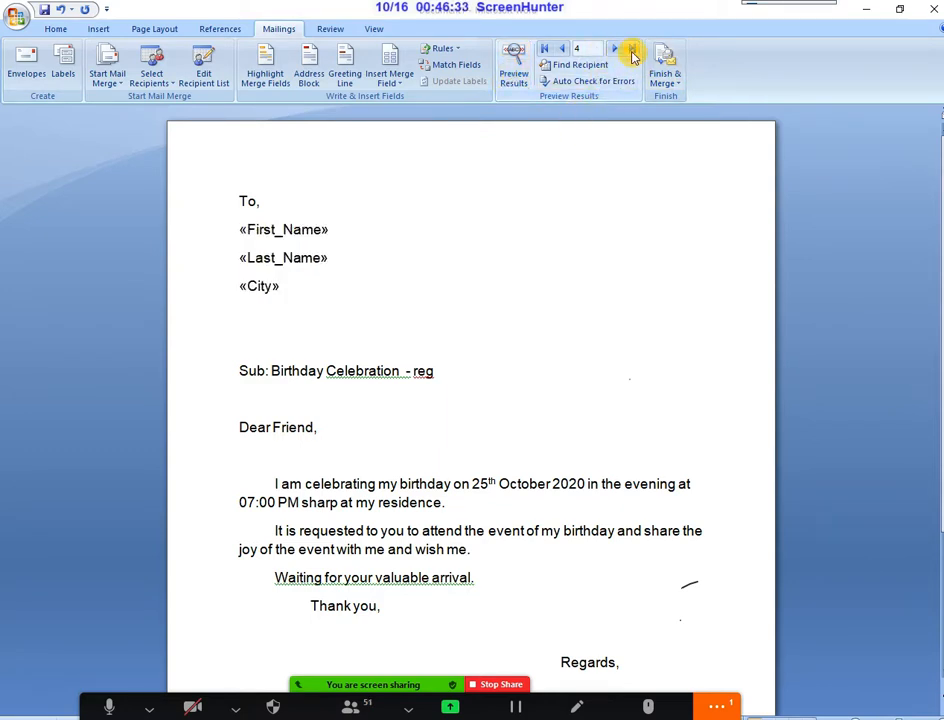
pyautogui.scroll(-3, 489, 453)
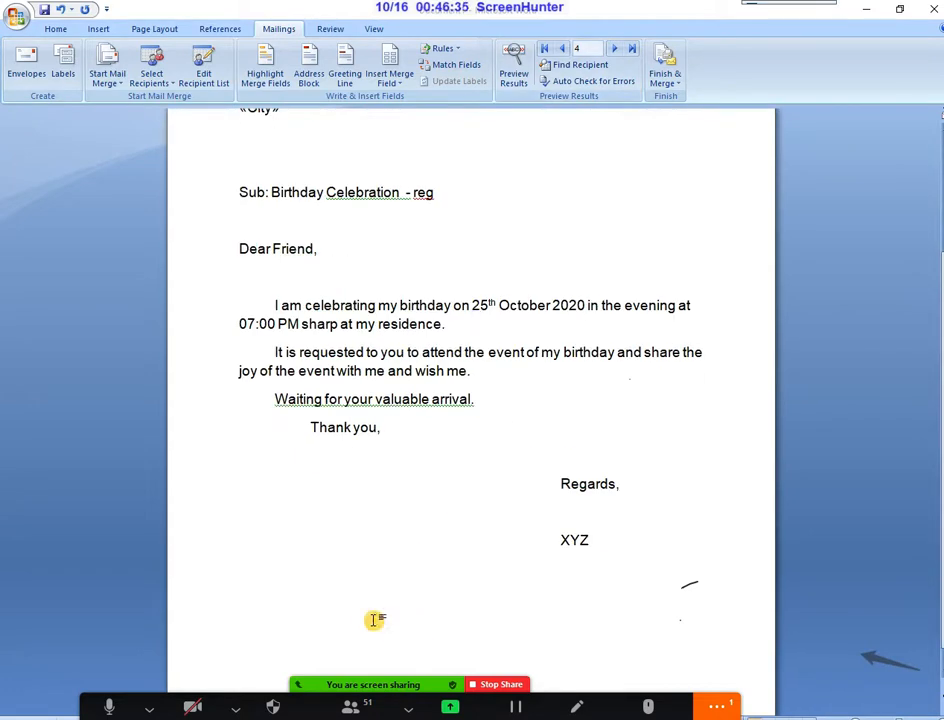
pyautogui.scroll(-1, 376, 615)
pyautogui.scroll(3, 395, 500)
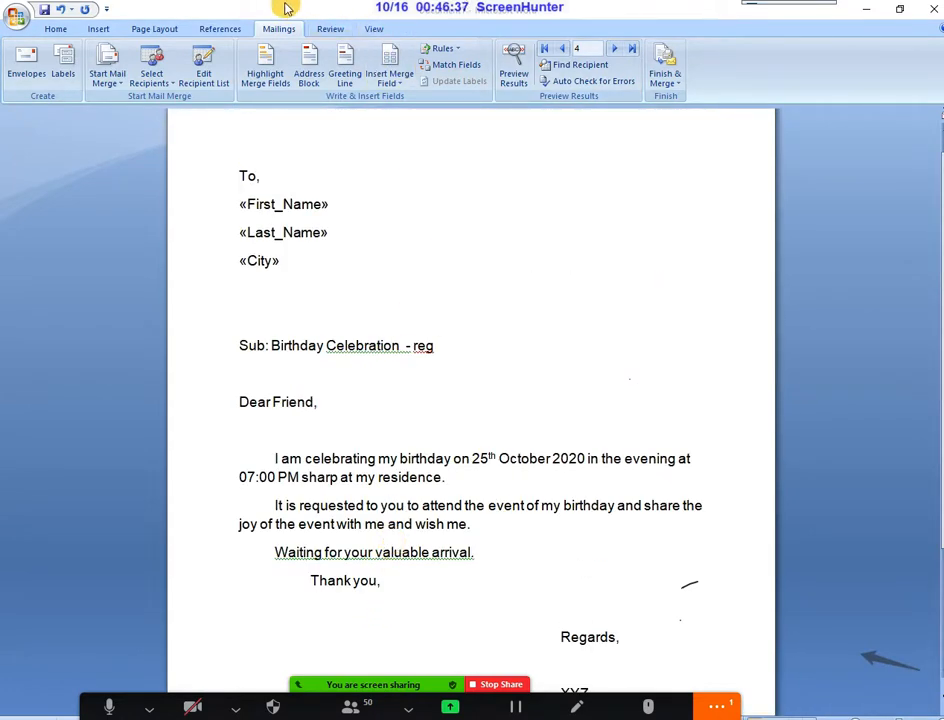
pyautogui.moveTo(237, 113)
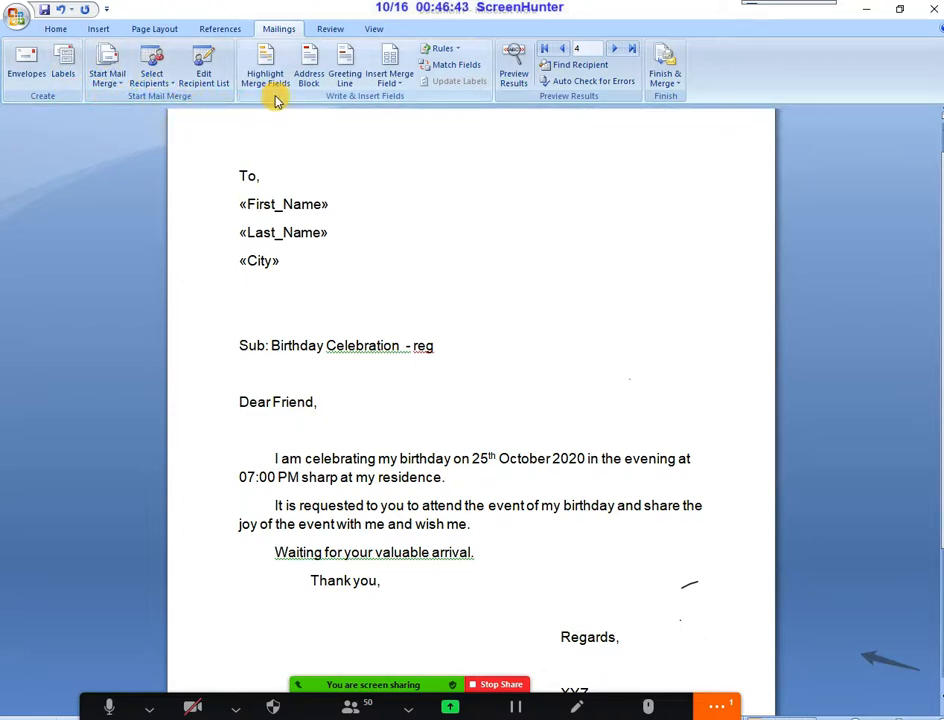
pyautogui.scroll(-1, 397, 123)
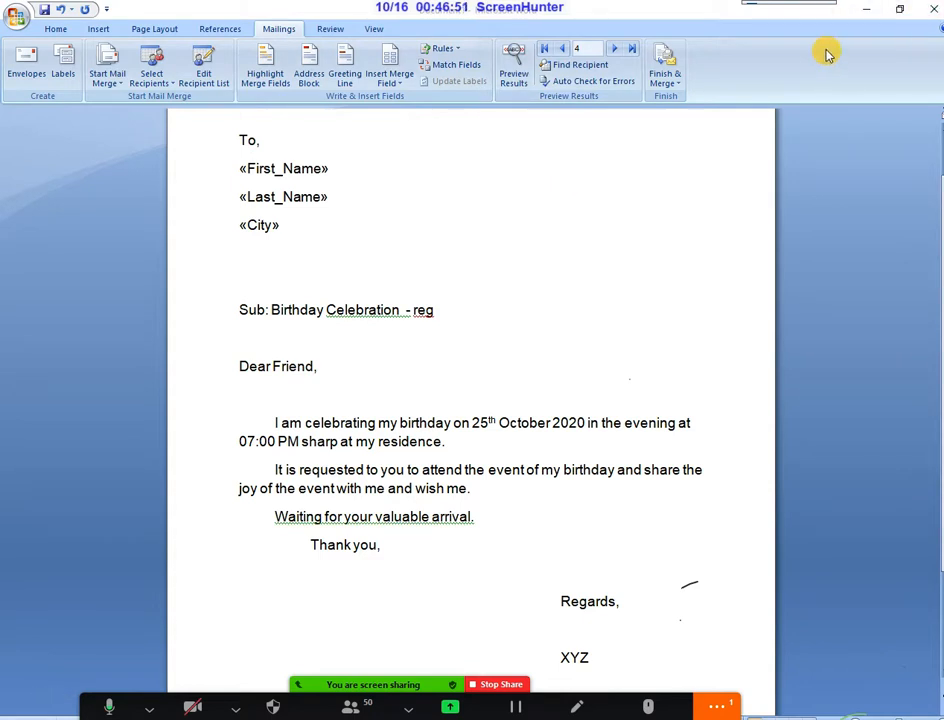
pyautogui.scroll(2, 772, 160)
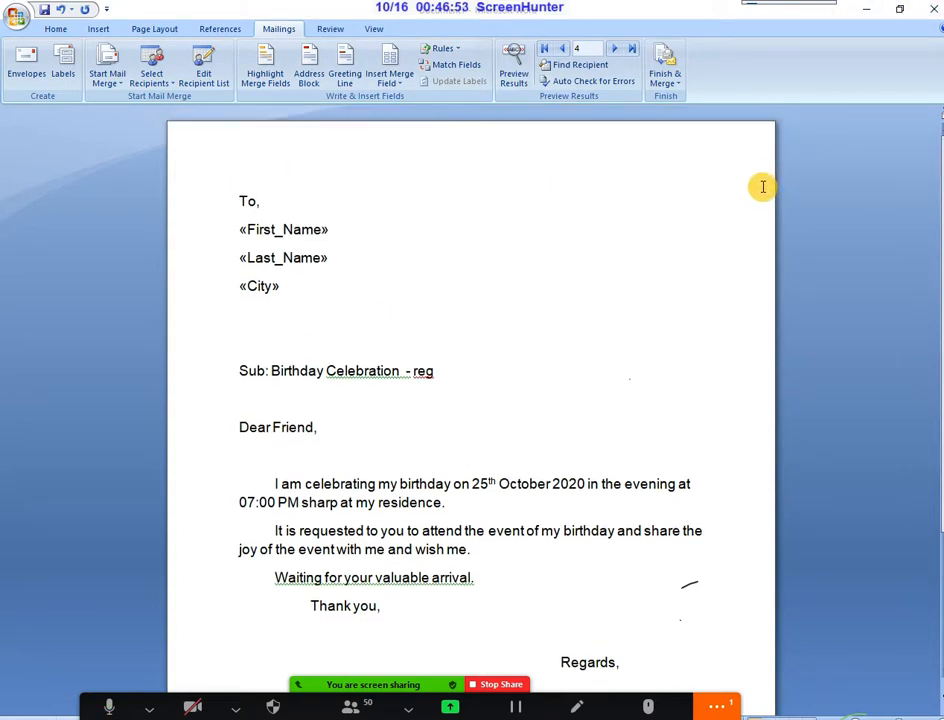
pyautogui.moveTo(790, 5)
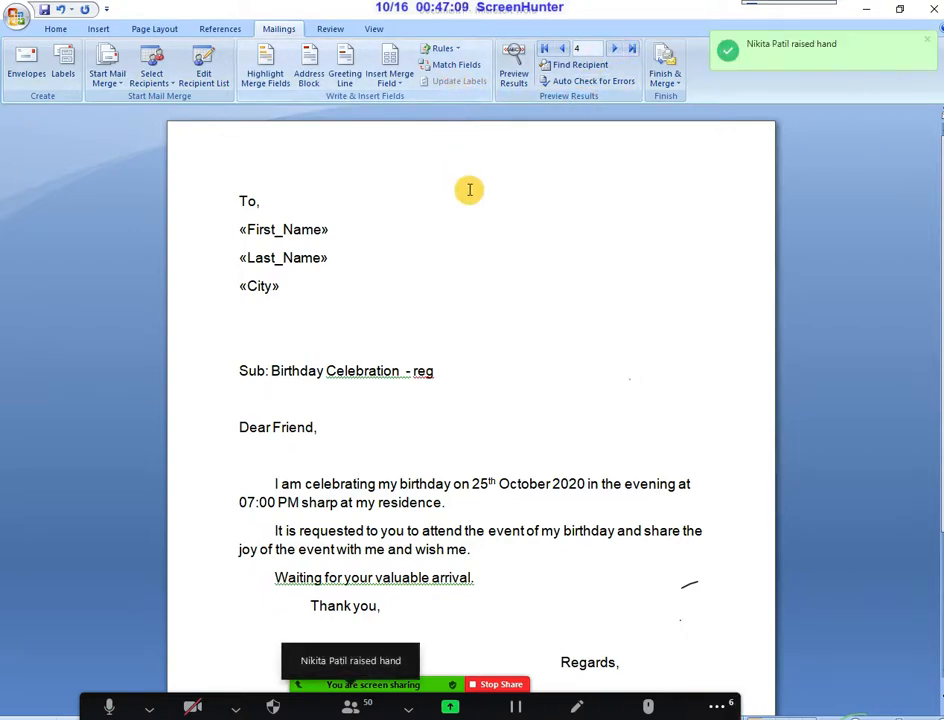
pyautogui.scroll(-5, 484, 270)
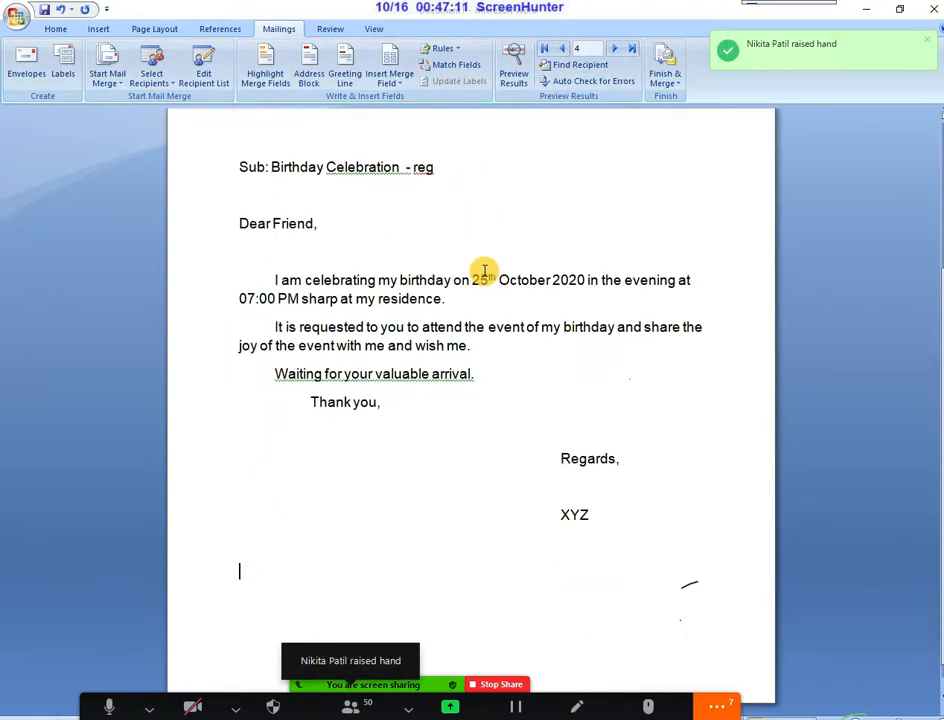
pyautogui.scroll(5, 483, 270)
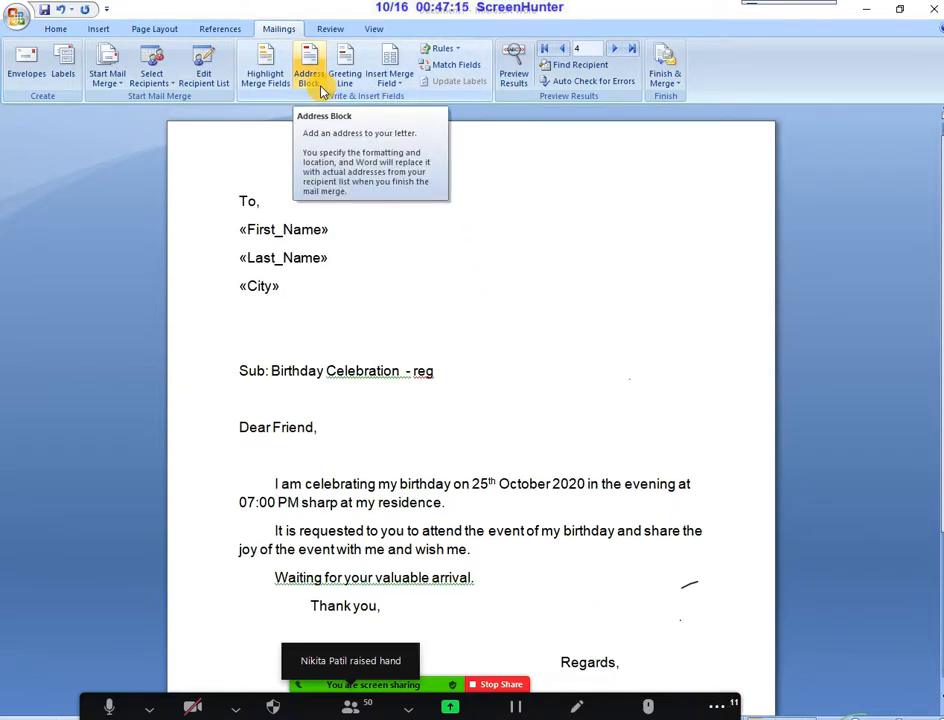
pyautogui.click(321, 90)
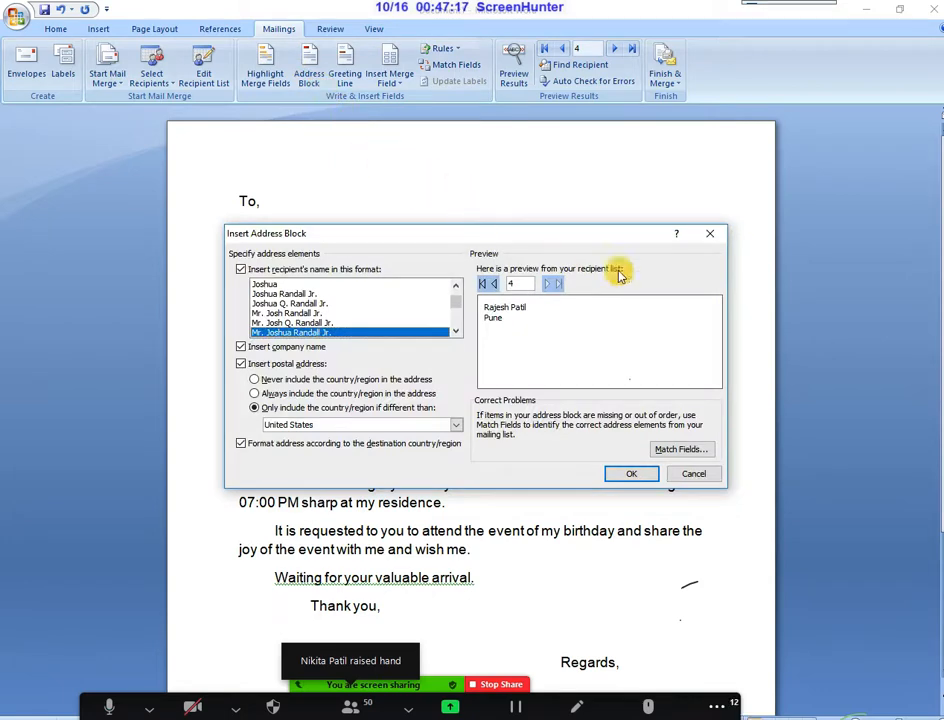
pyautogui.click(706, 234)
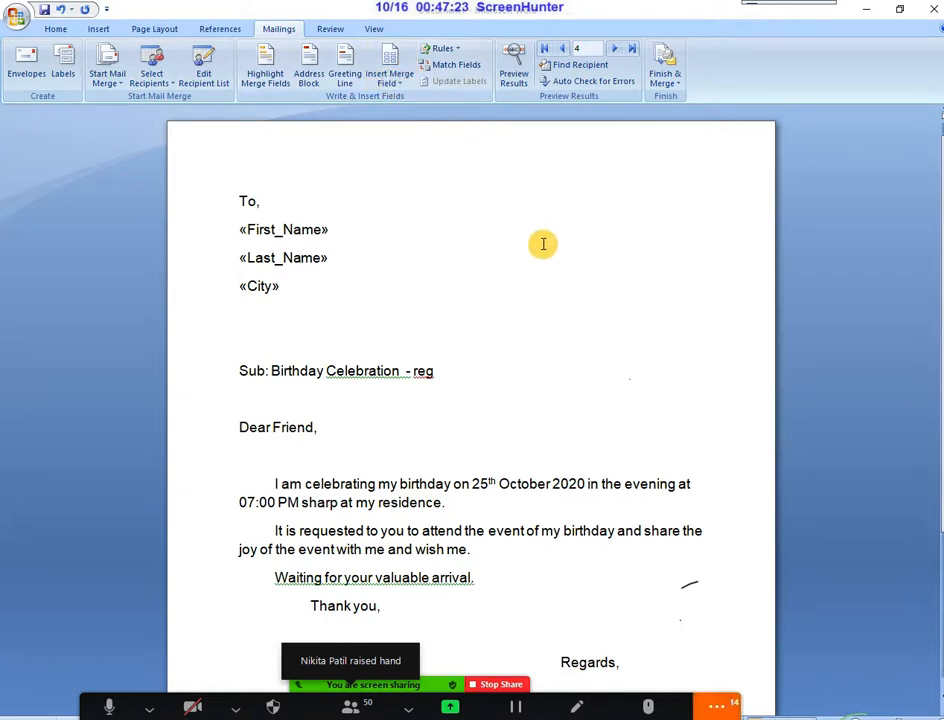
pyautogui.scroll(-1, 474, 249)
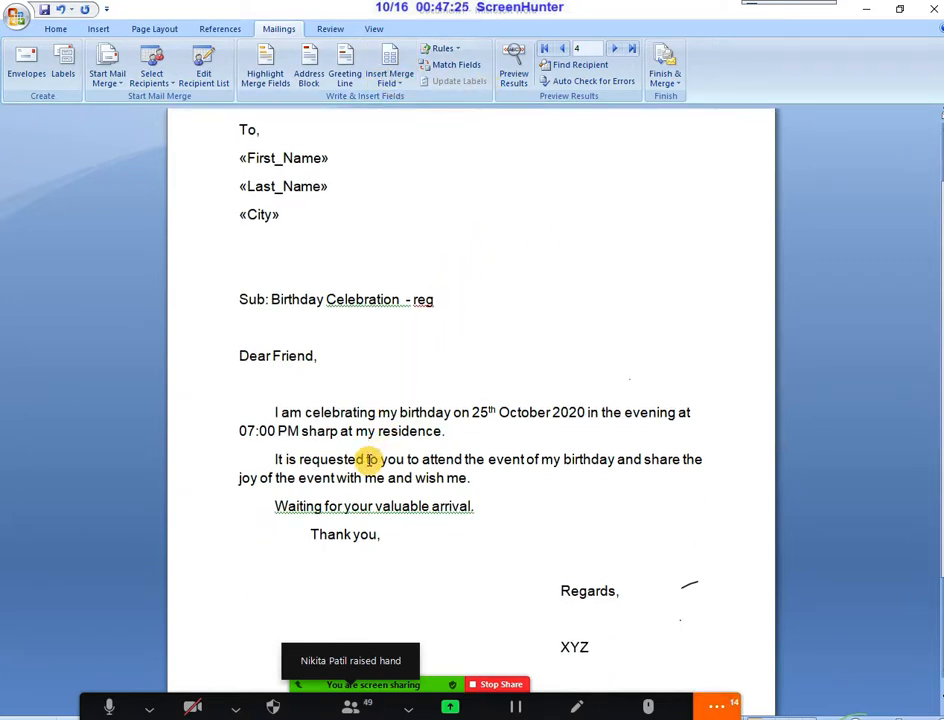
pyautogui.scroll(1, 371, 457)
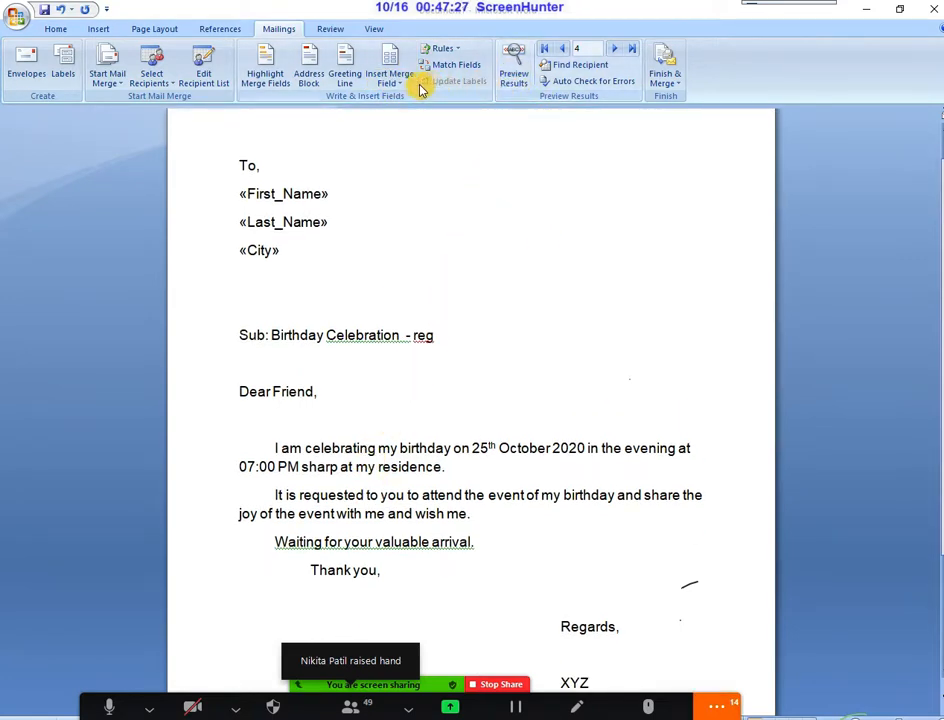